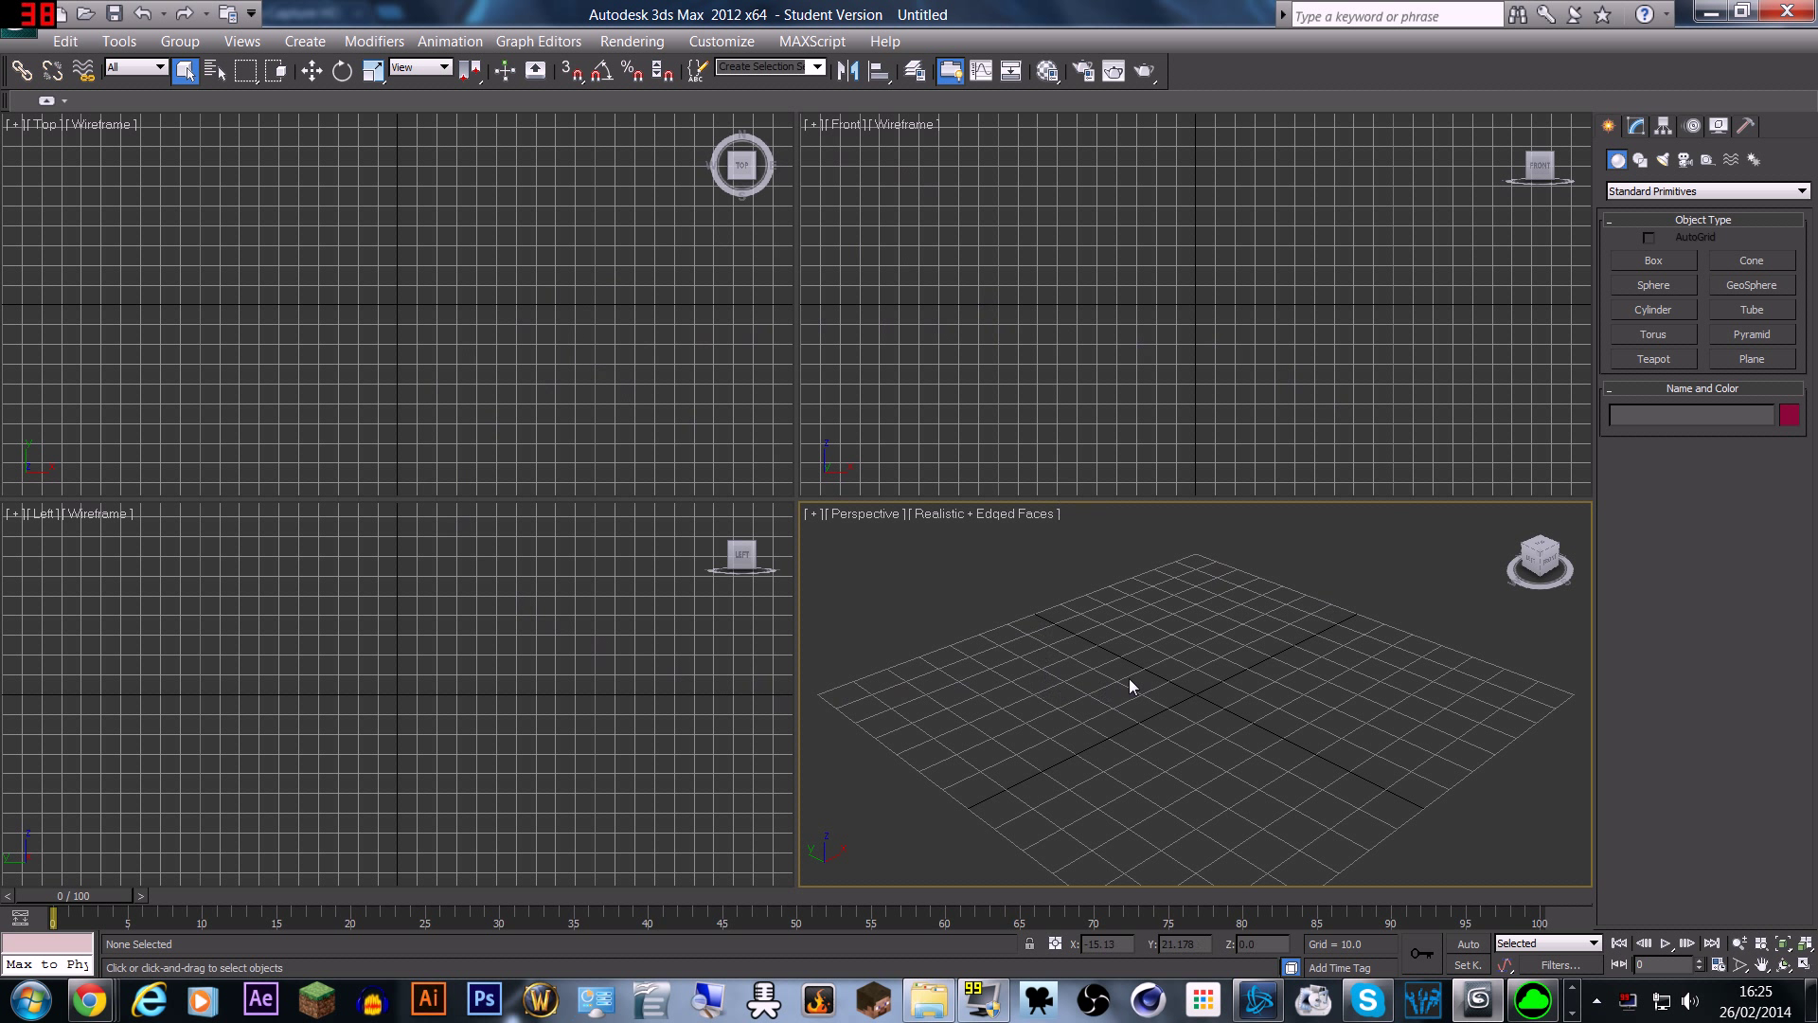
Step: Cycle the active viewport through Top, Front, Left and Perspective, ending on Perspective
click(1087, 341)
click(637, 332)
click(695, 609)
click(853, 587)
click(956, 352)
click(521, 363)
click(593, 623)
click(951, 627)
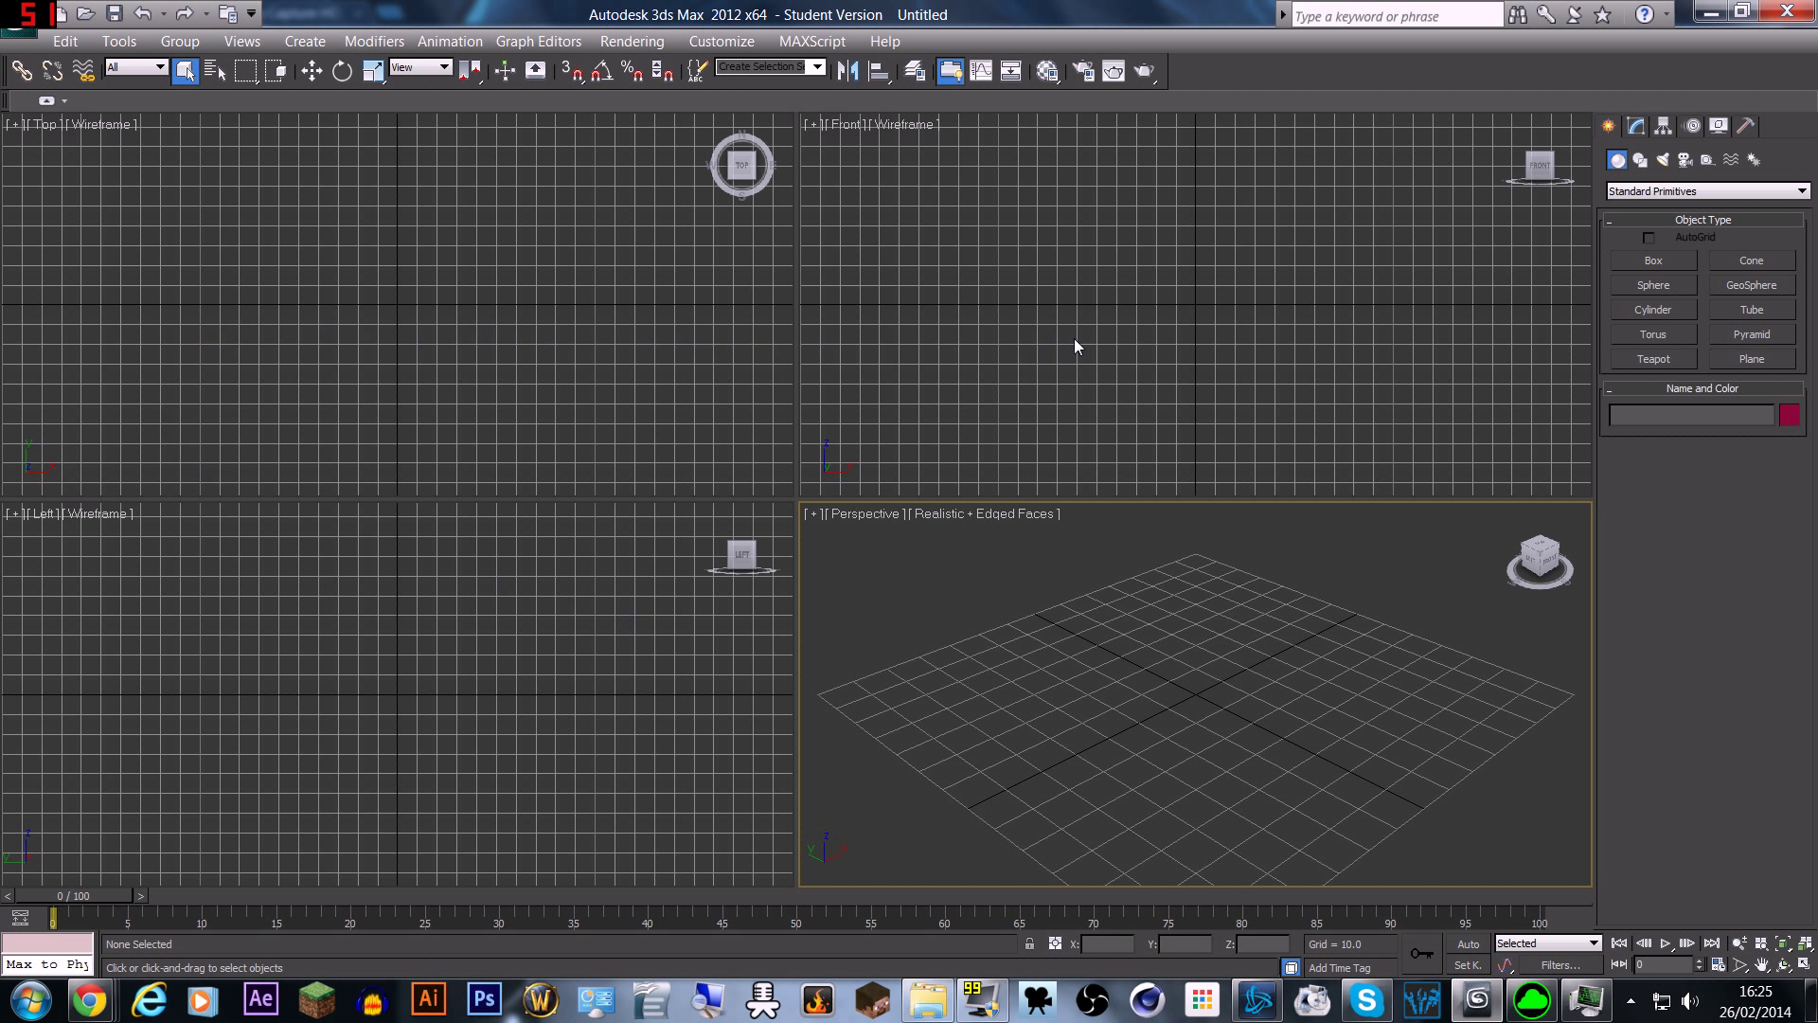
Step: Try Realistic and Edged Faces shading in the Front view, then return it to Wireframe
click(895, 129)
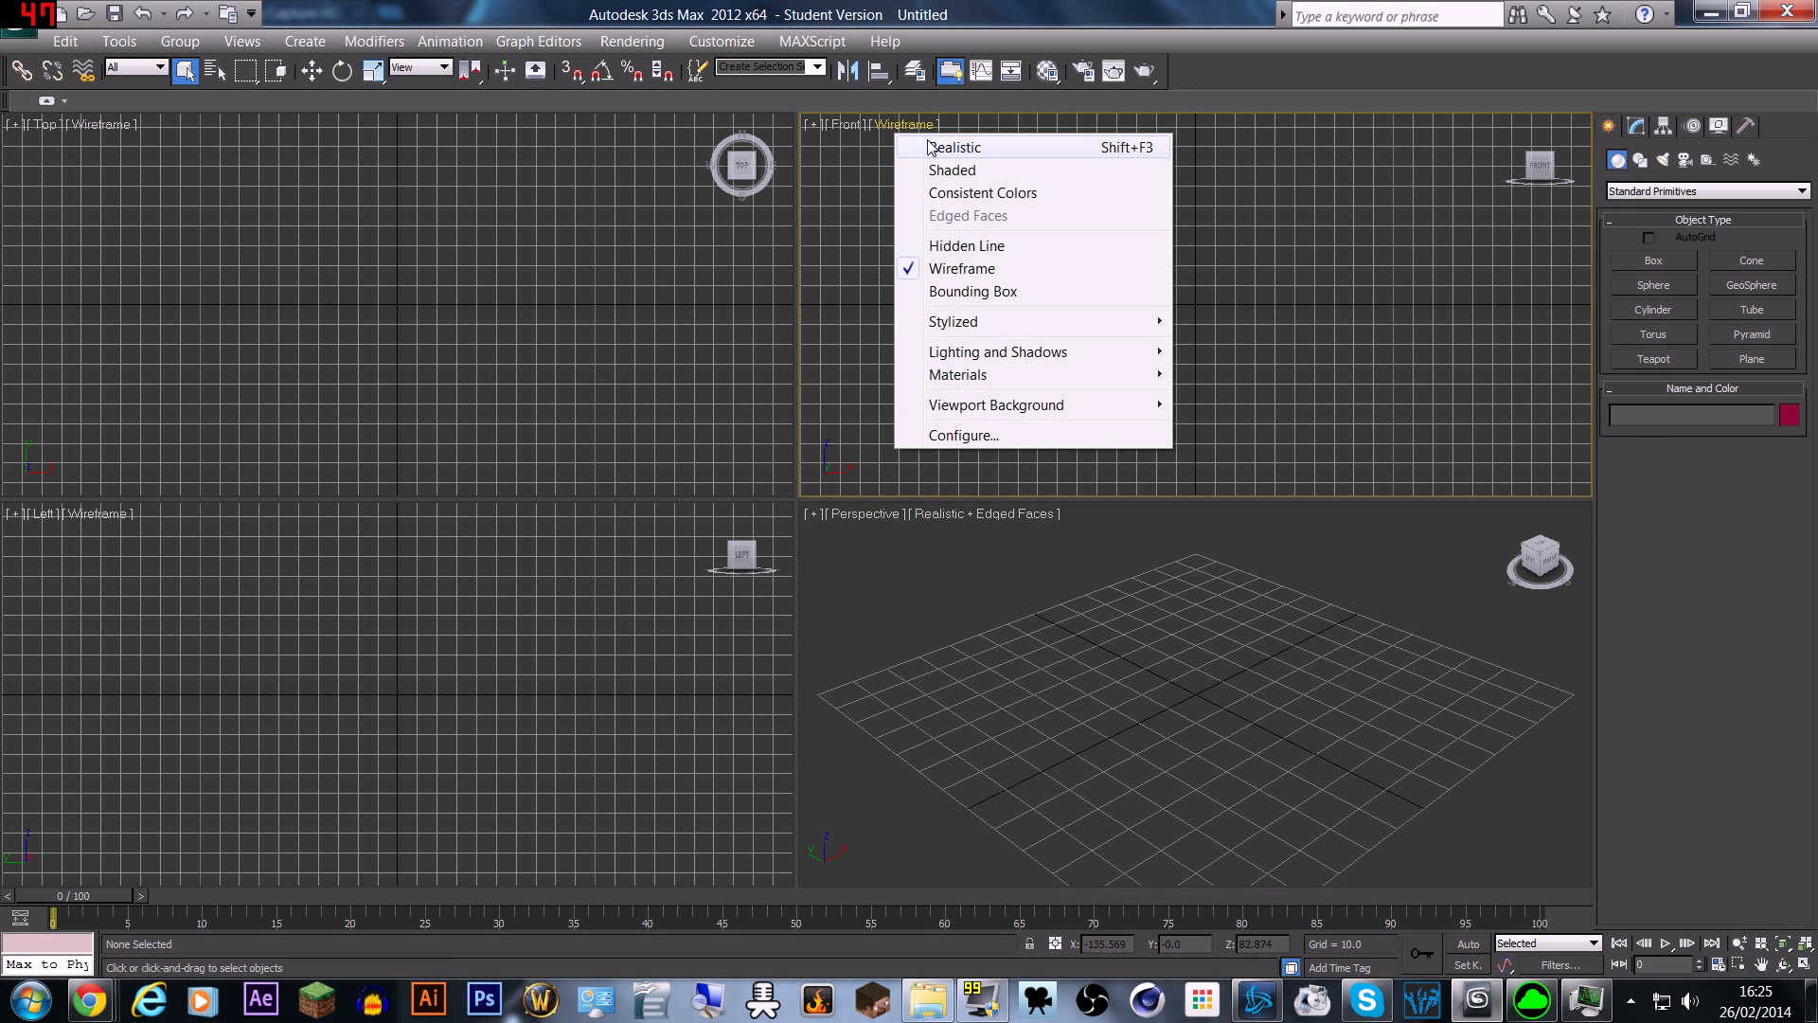
click(932, 148)
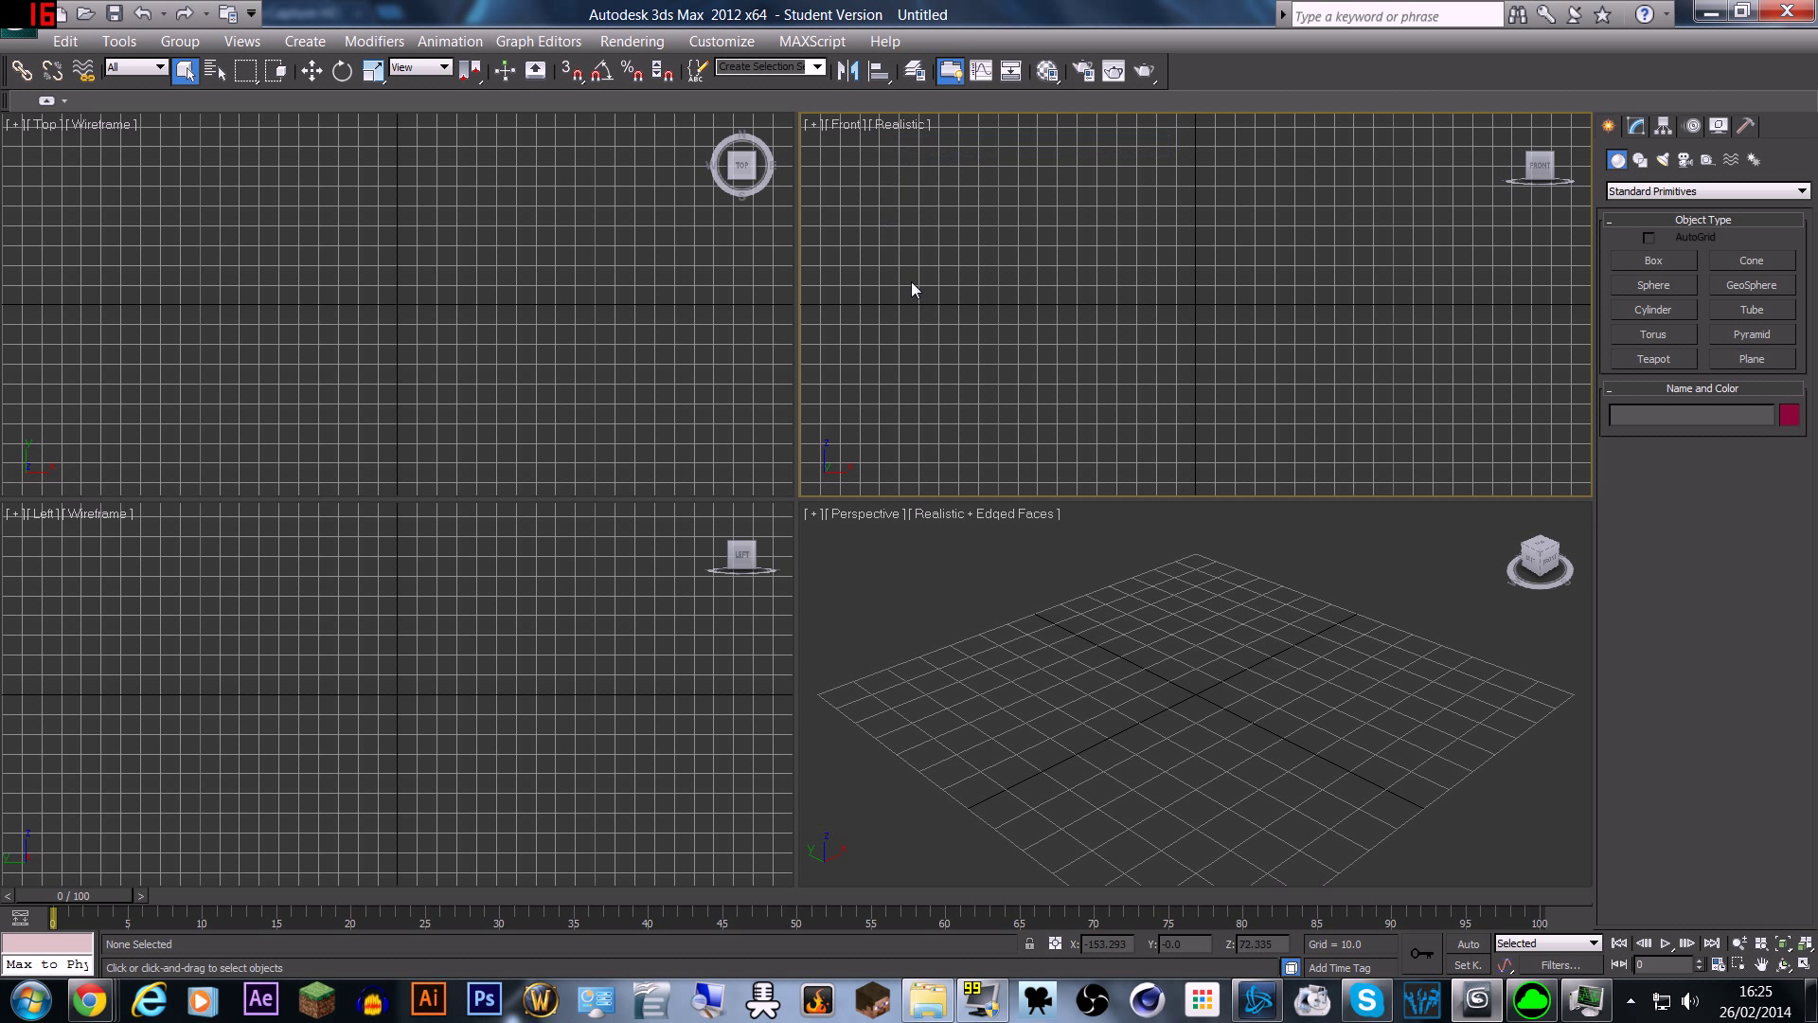
click(895, 124)
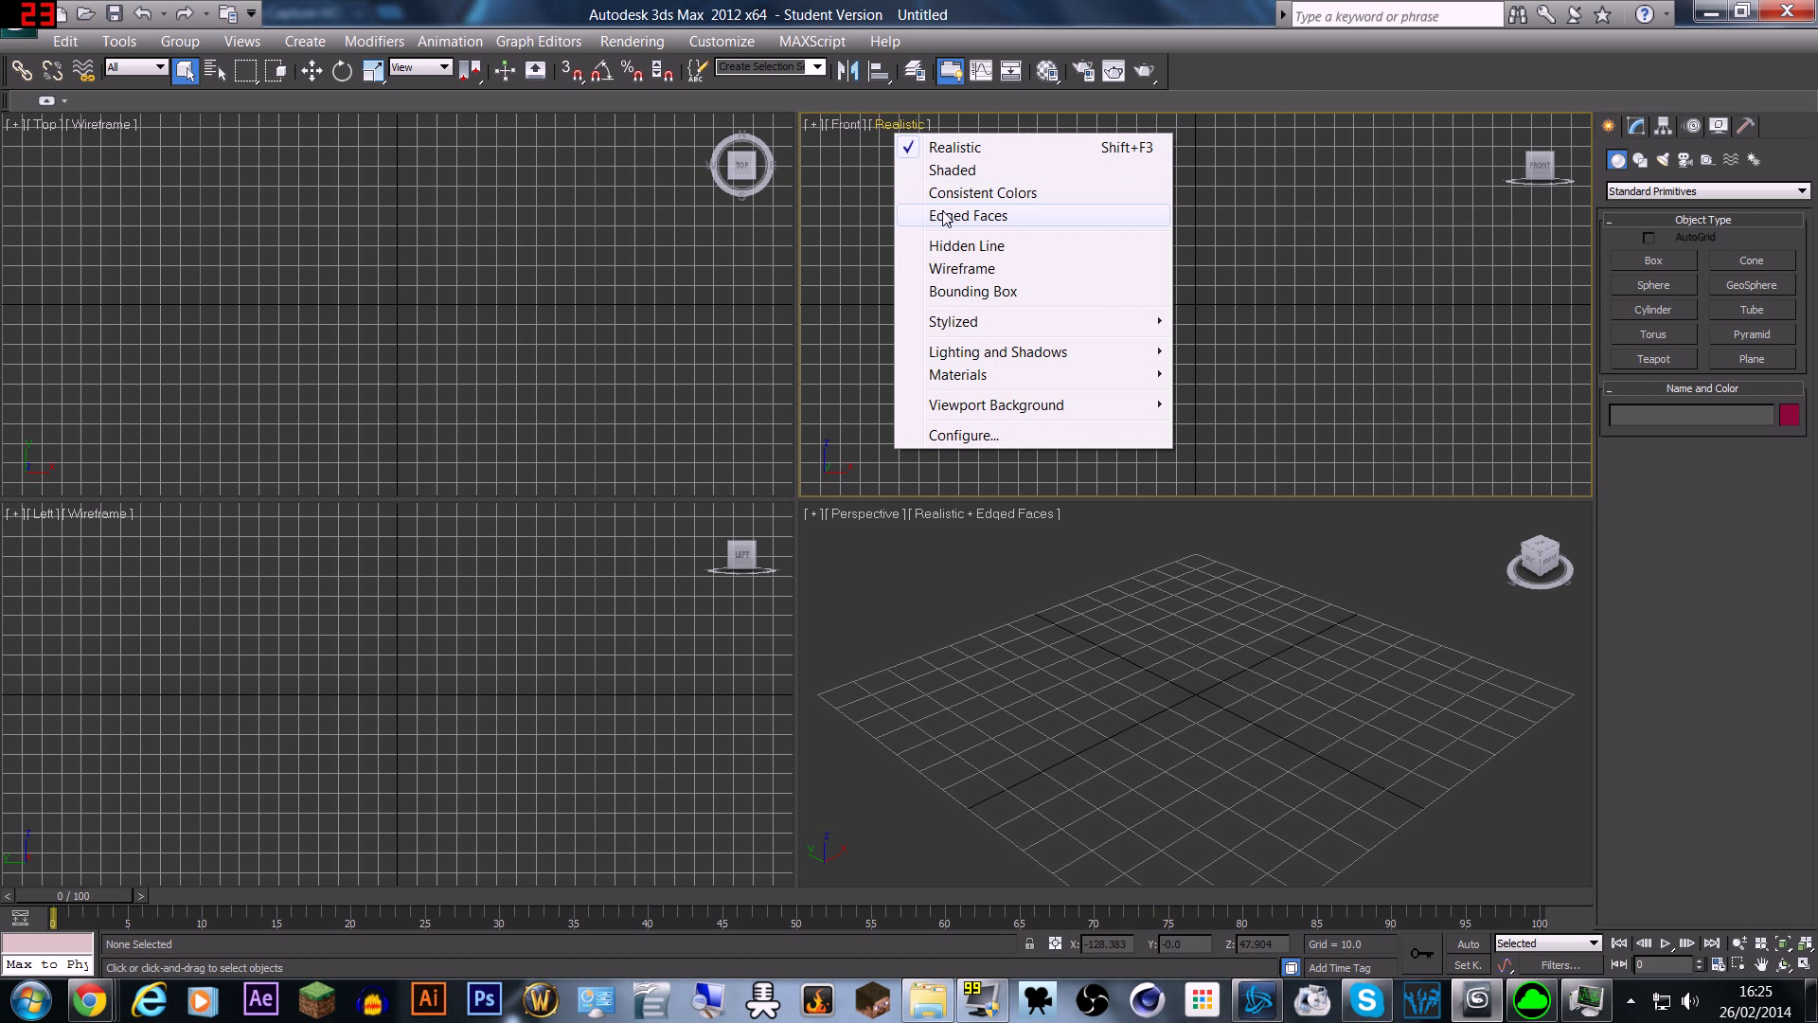
click(943, 213)
click(919, 126)
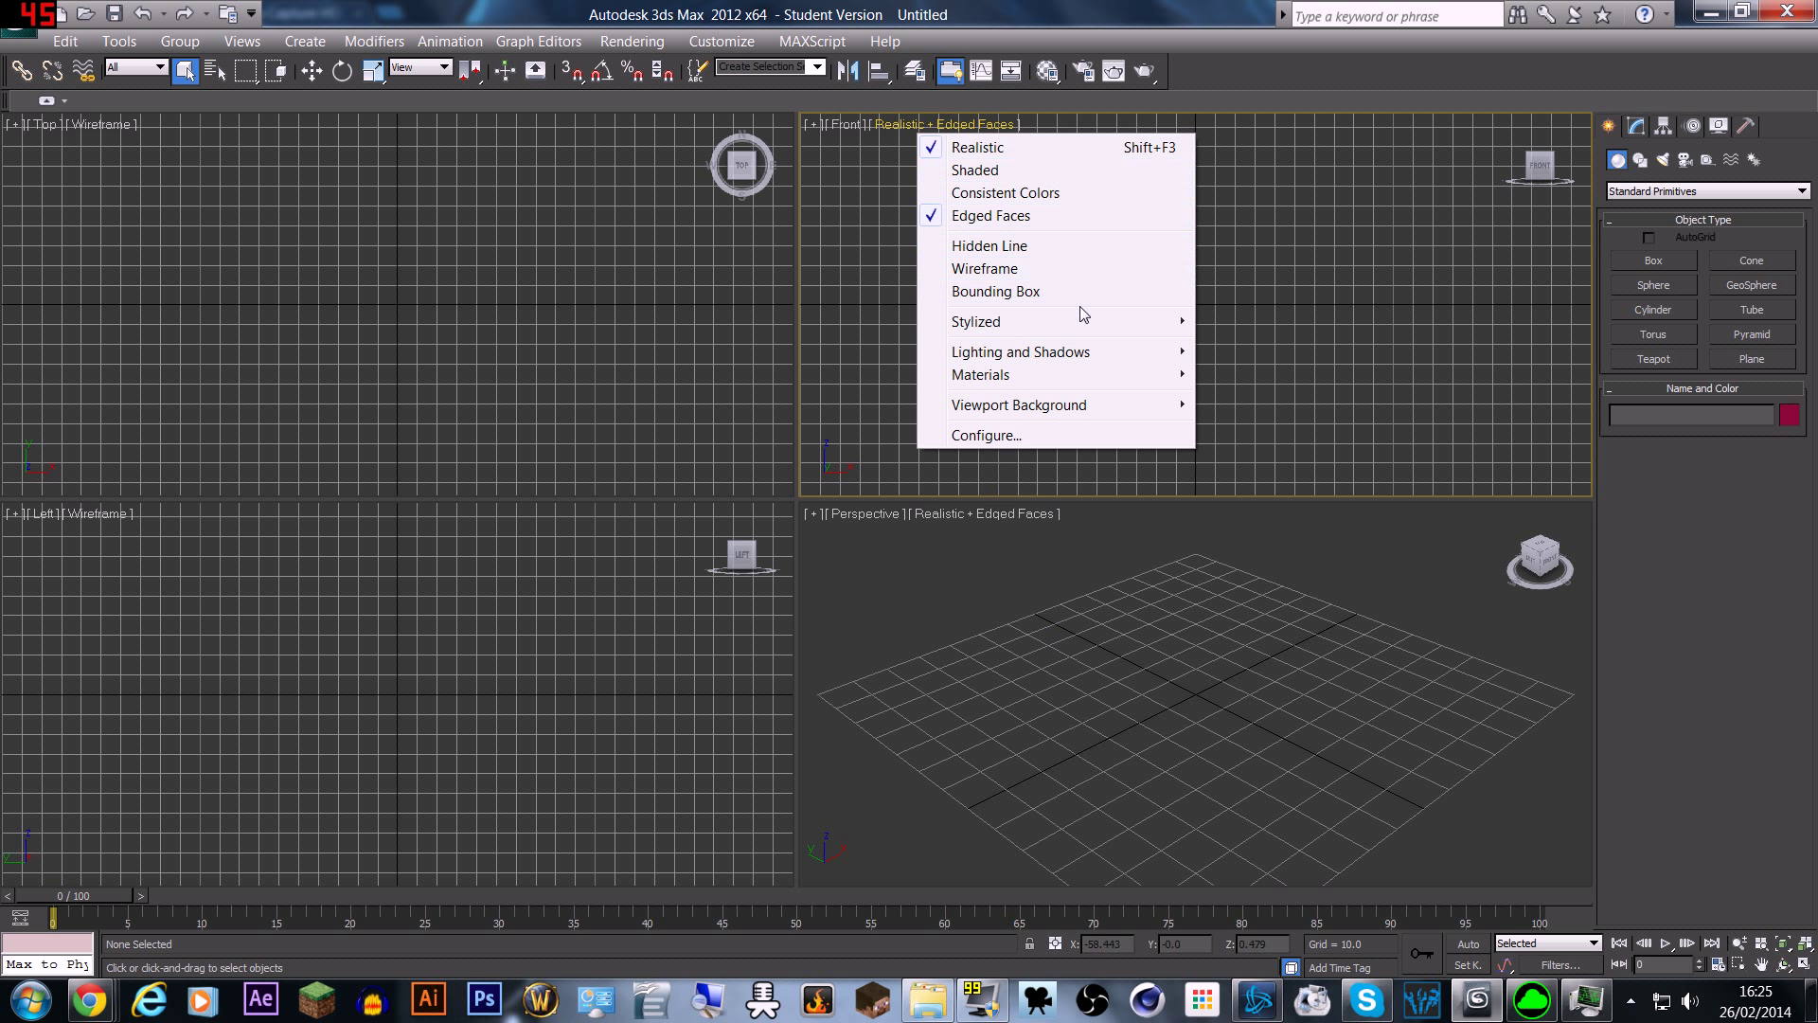
click(1068, 271)
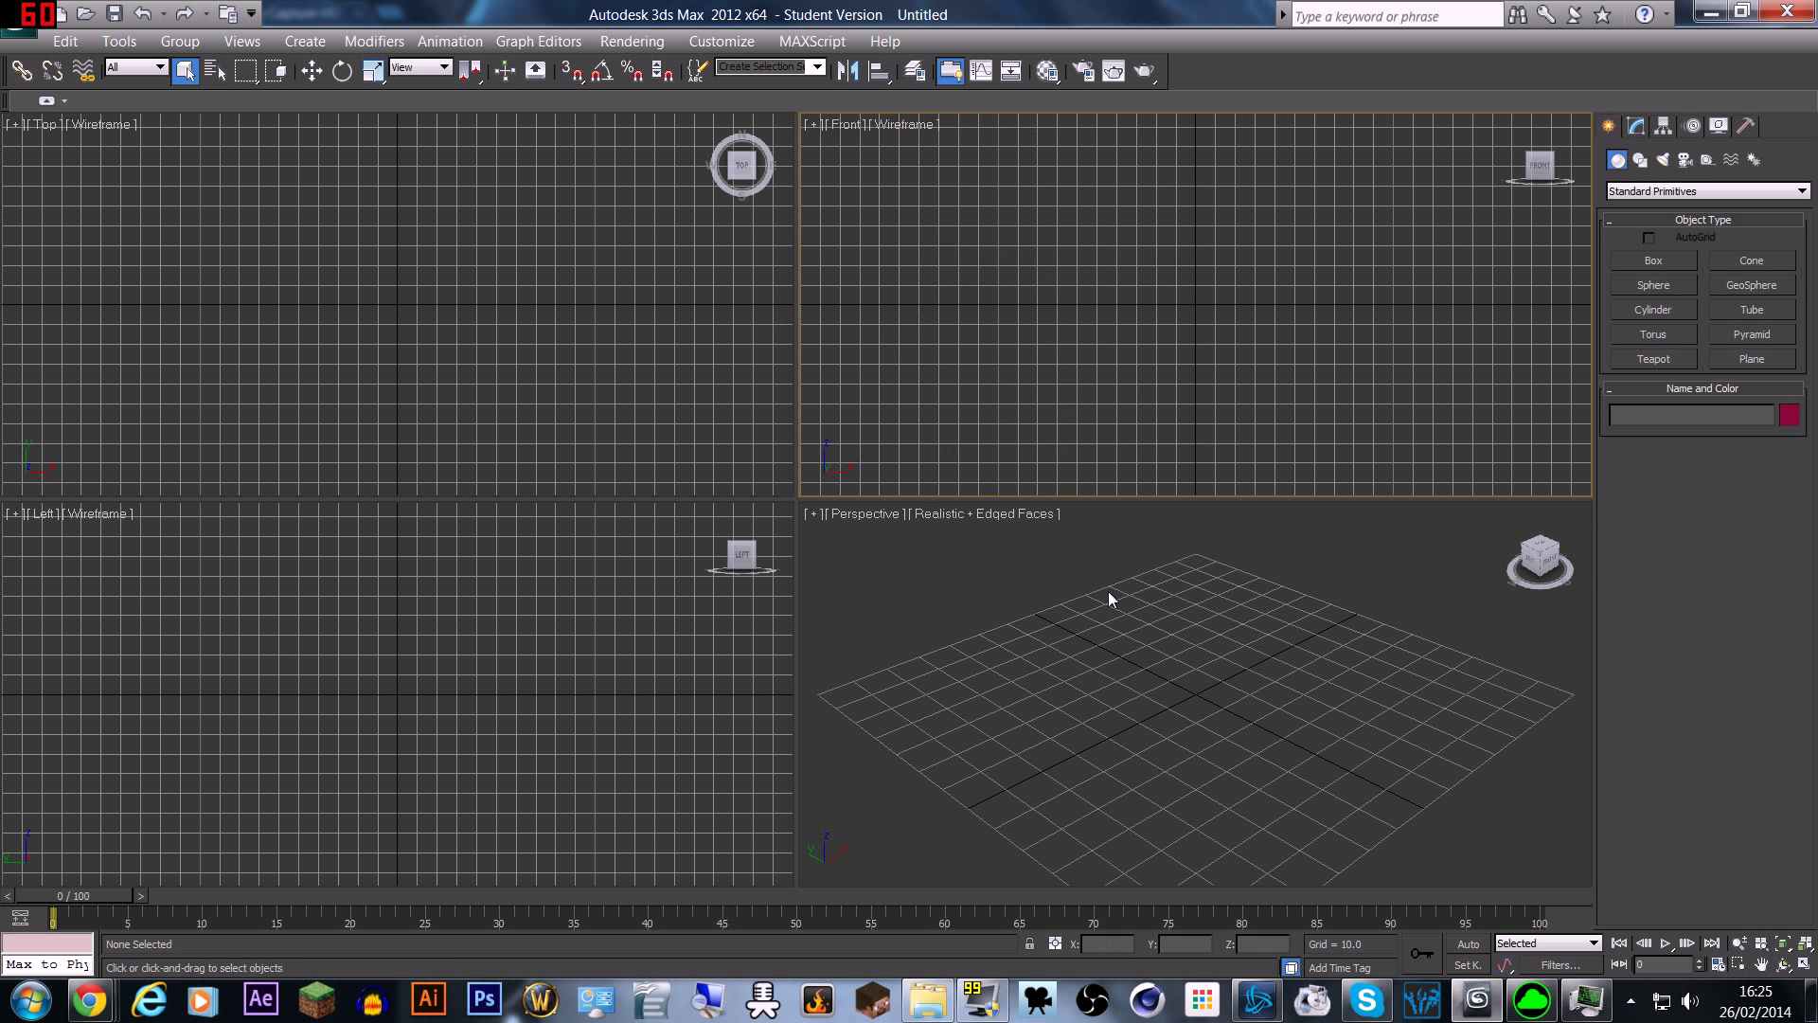
Step: Maximize the Perspective viewport to fill the workspace, finally with Alt+W
click(1042, 680)
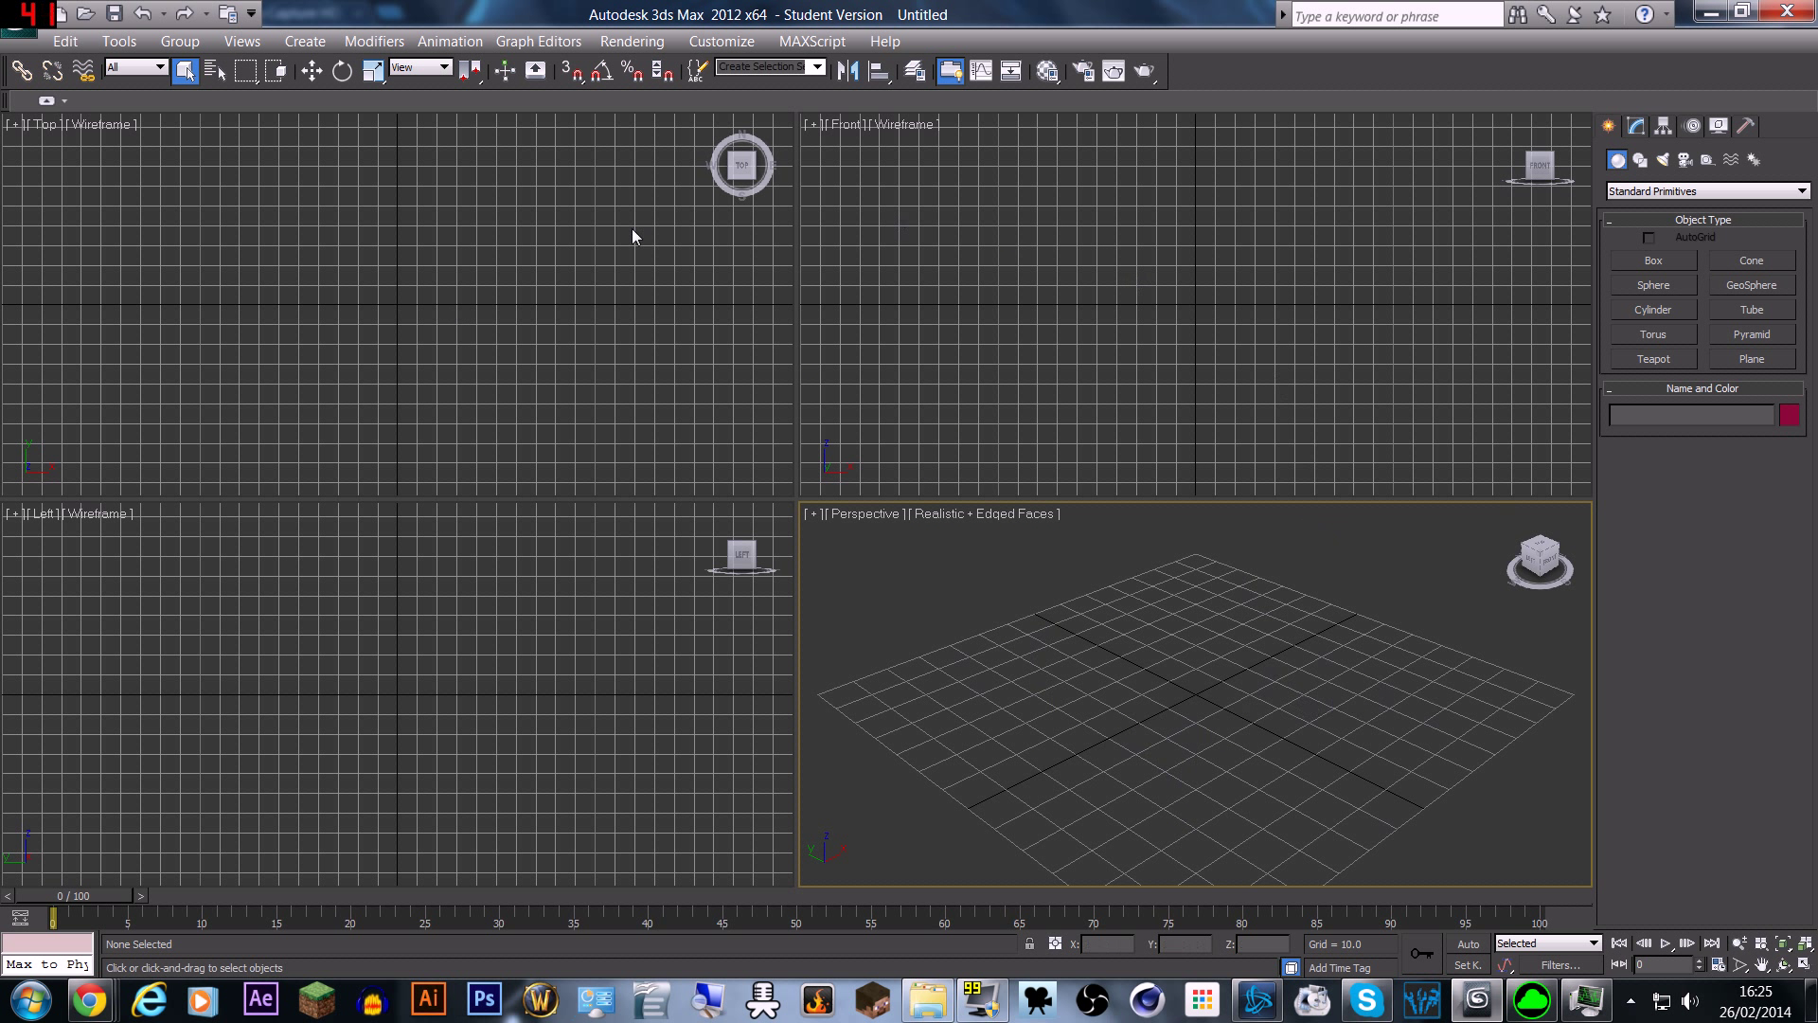
click(1805, 970)
click(1805, 971)
click(1805, 970)
click(1805, 970)
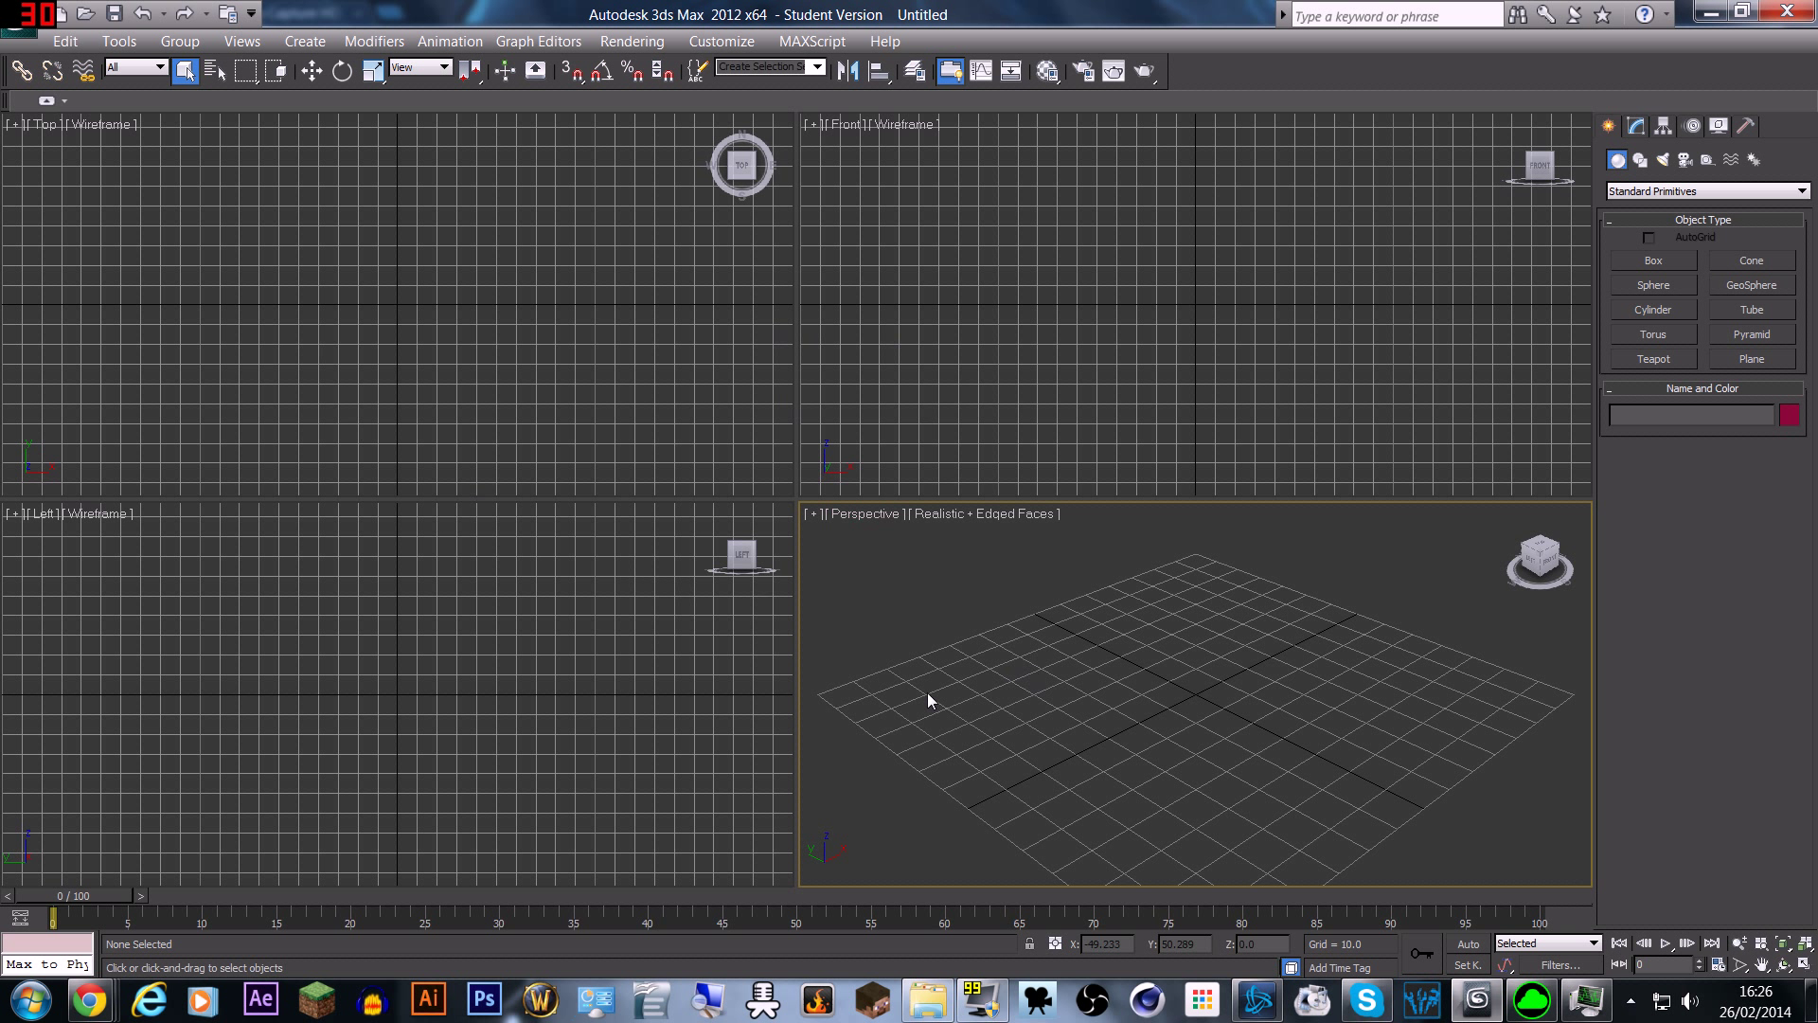
key(alt+w)
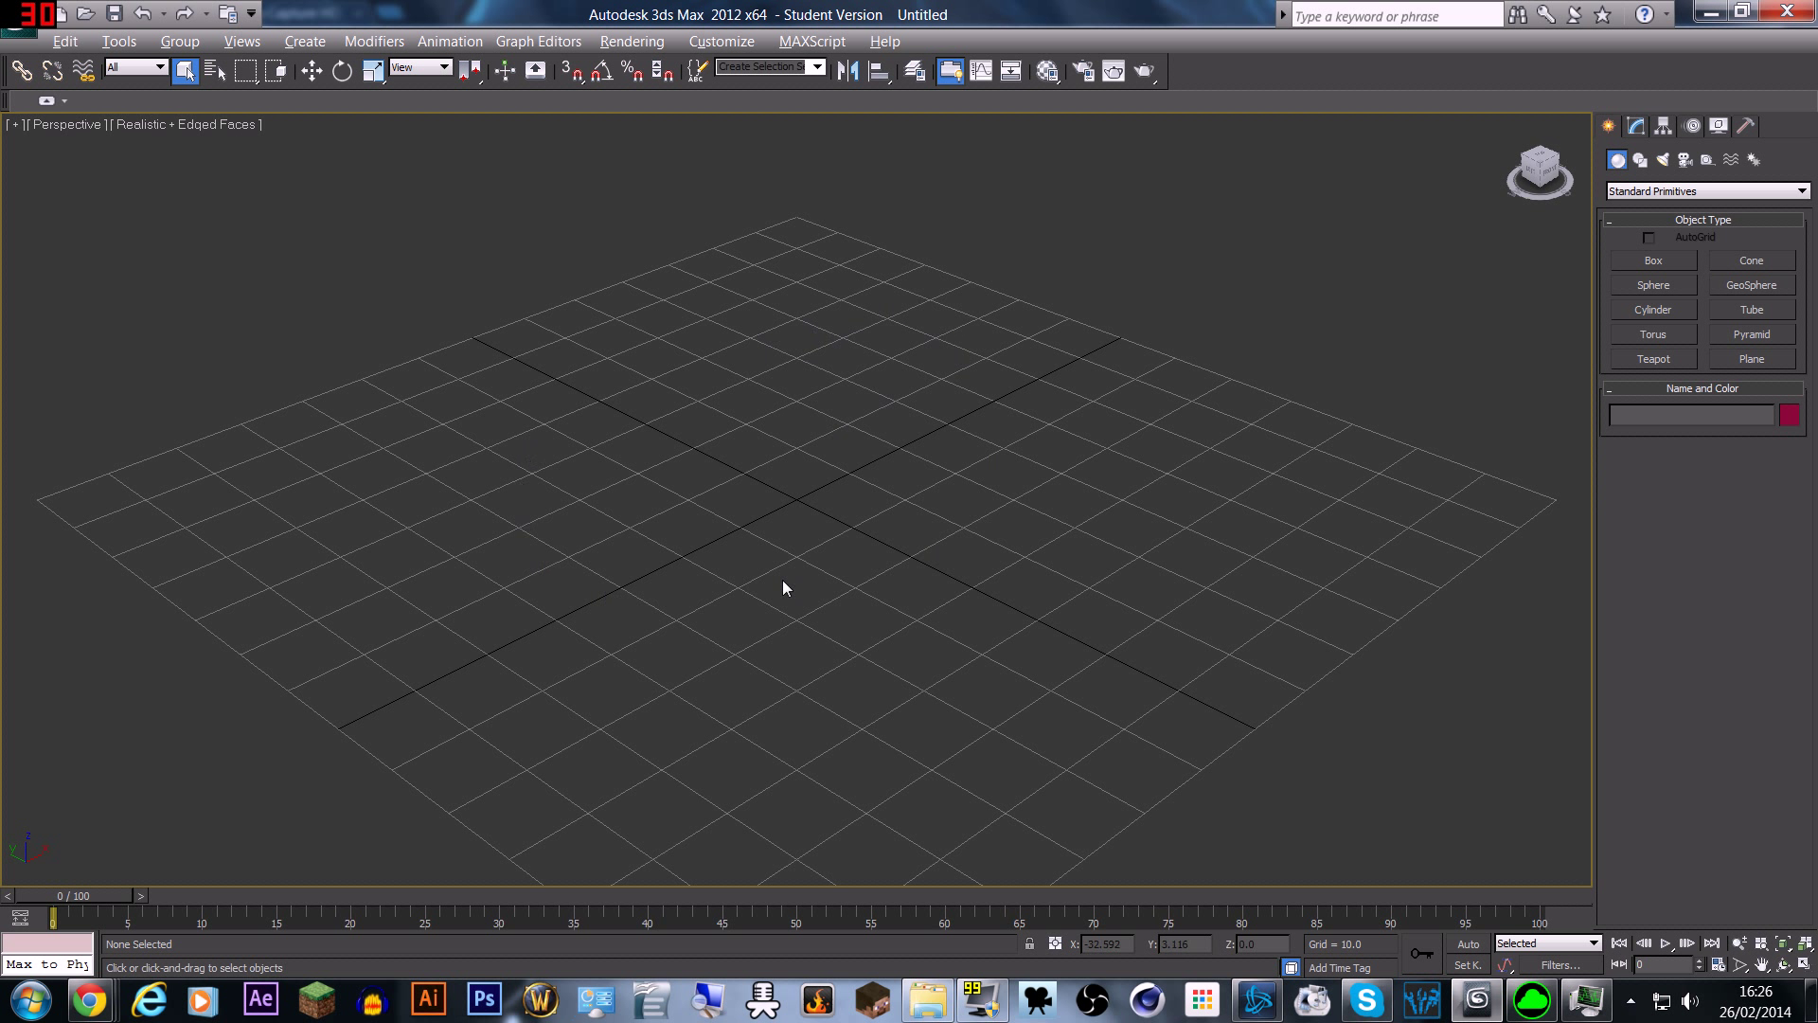
Step: Choose Box from the Standard Primitives in the Create panel
click(1650, 259)
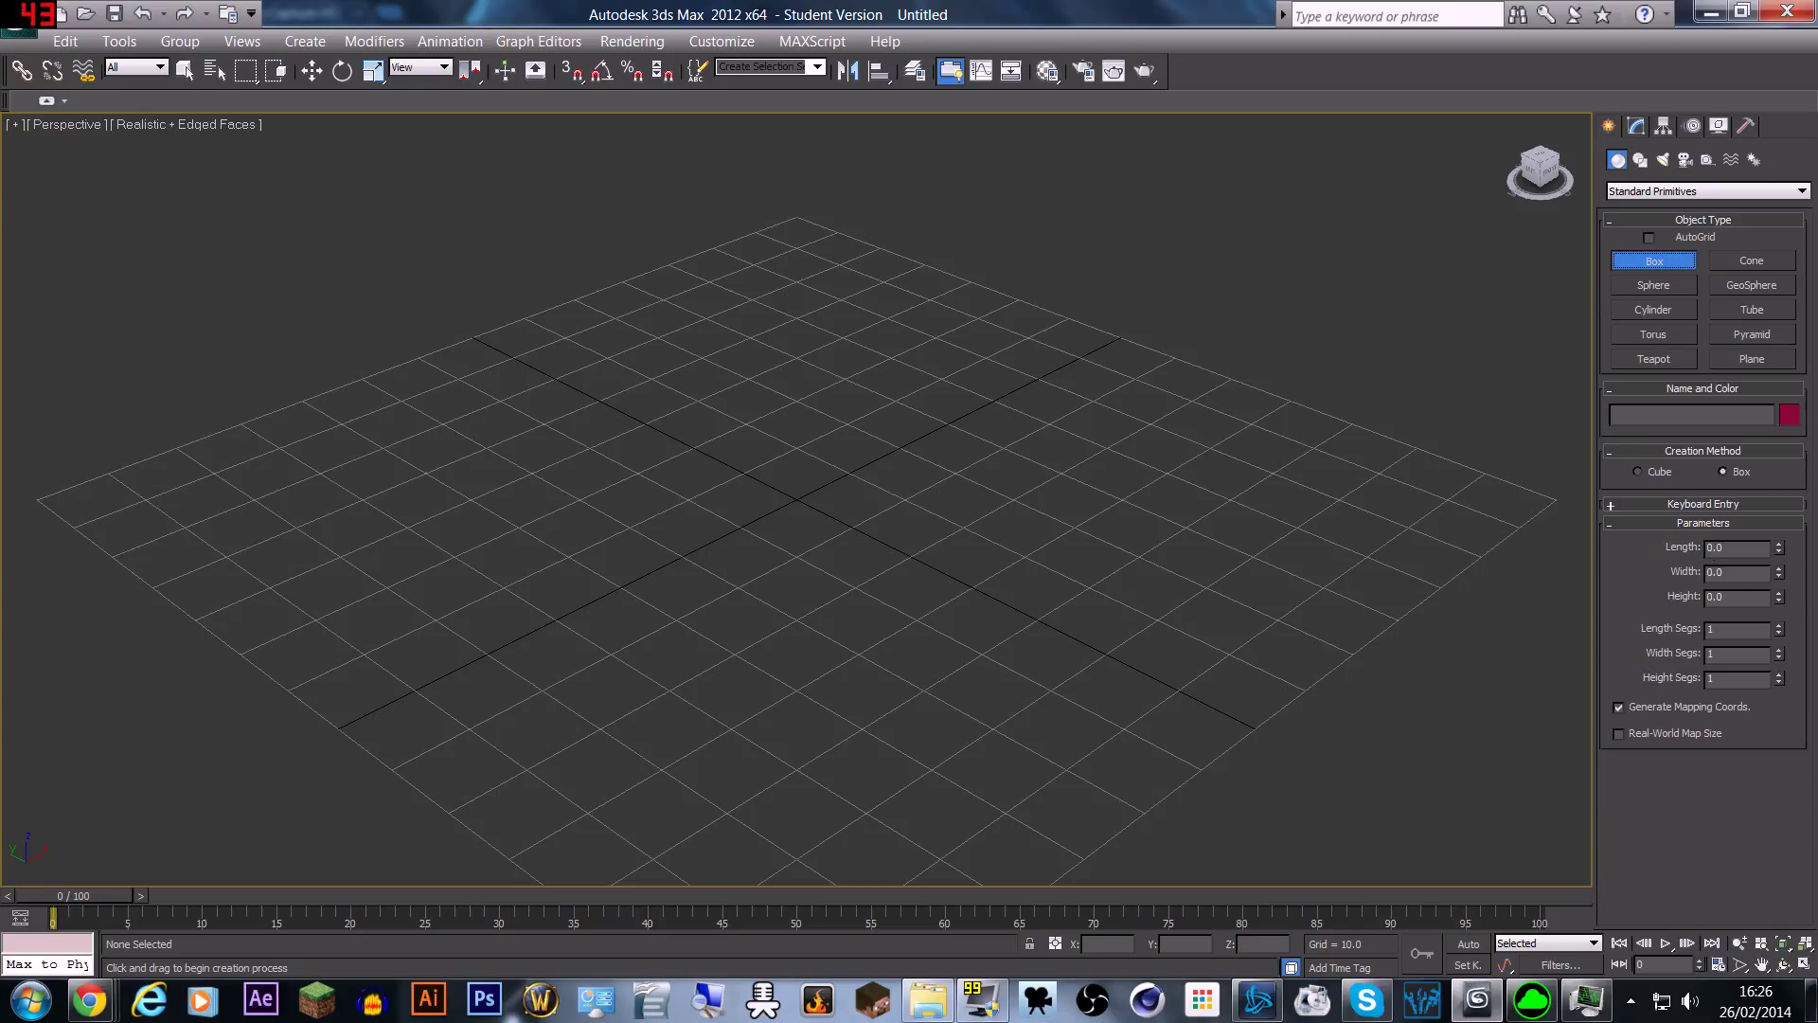
Step: Pre-enter Length 5, Width 50 and Height 50 in the Box parameters
click(1715, 547)
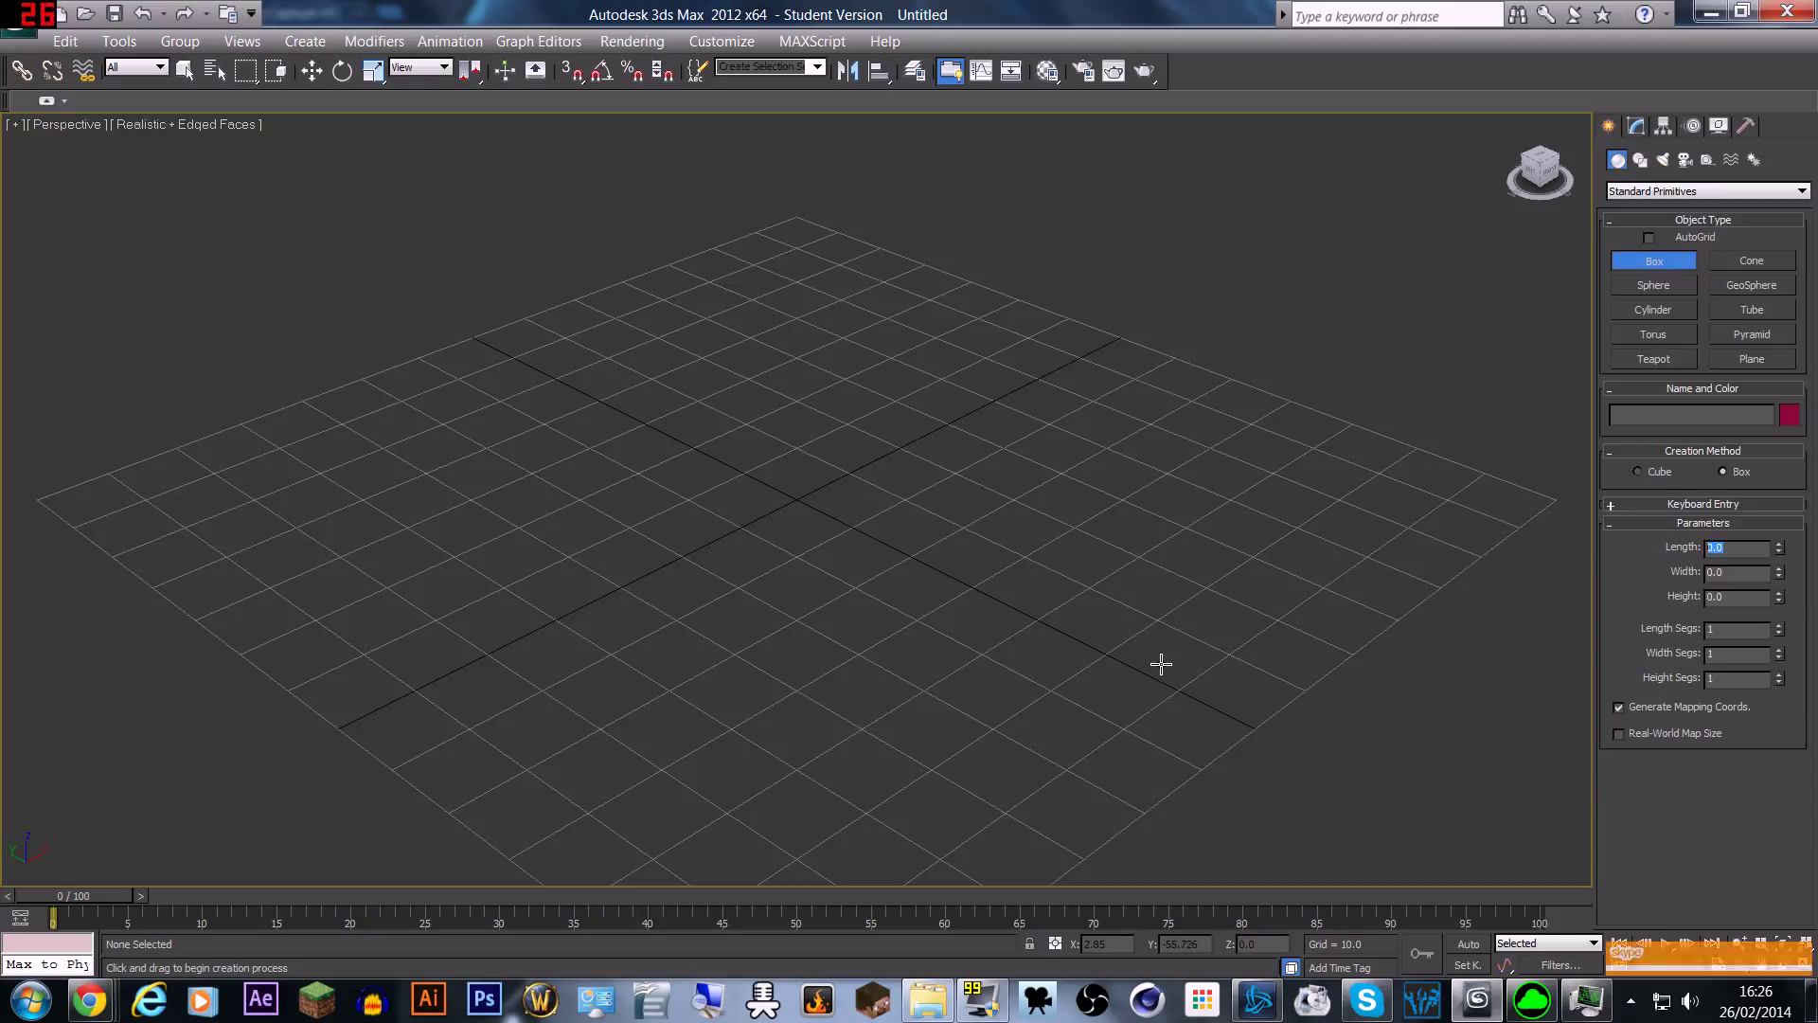
text(50)
key(Tab)
text(50)
key(Tab)
text(50)
key(Return)
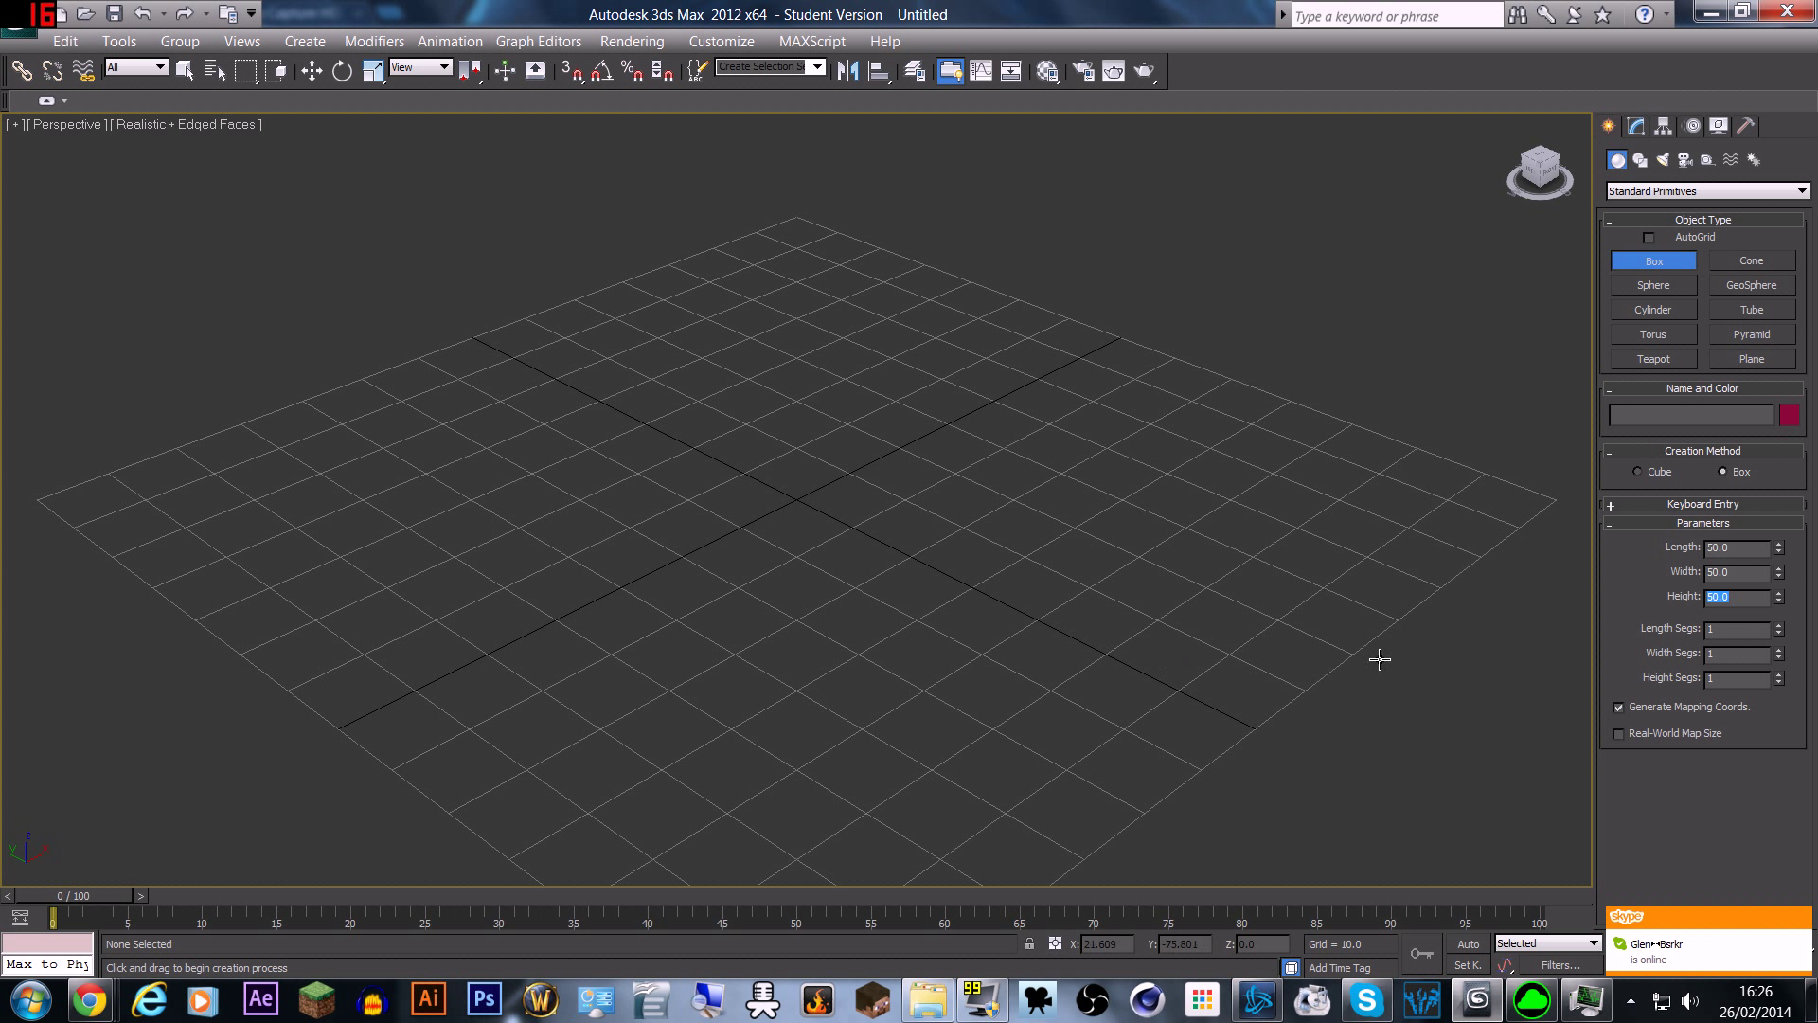
Step: Drag out a box's base on the grid and set its height in the Perspective view
click(786, 526)
drag(635, 472, 852, 468)
click(812, 293)
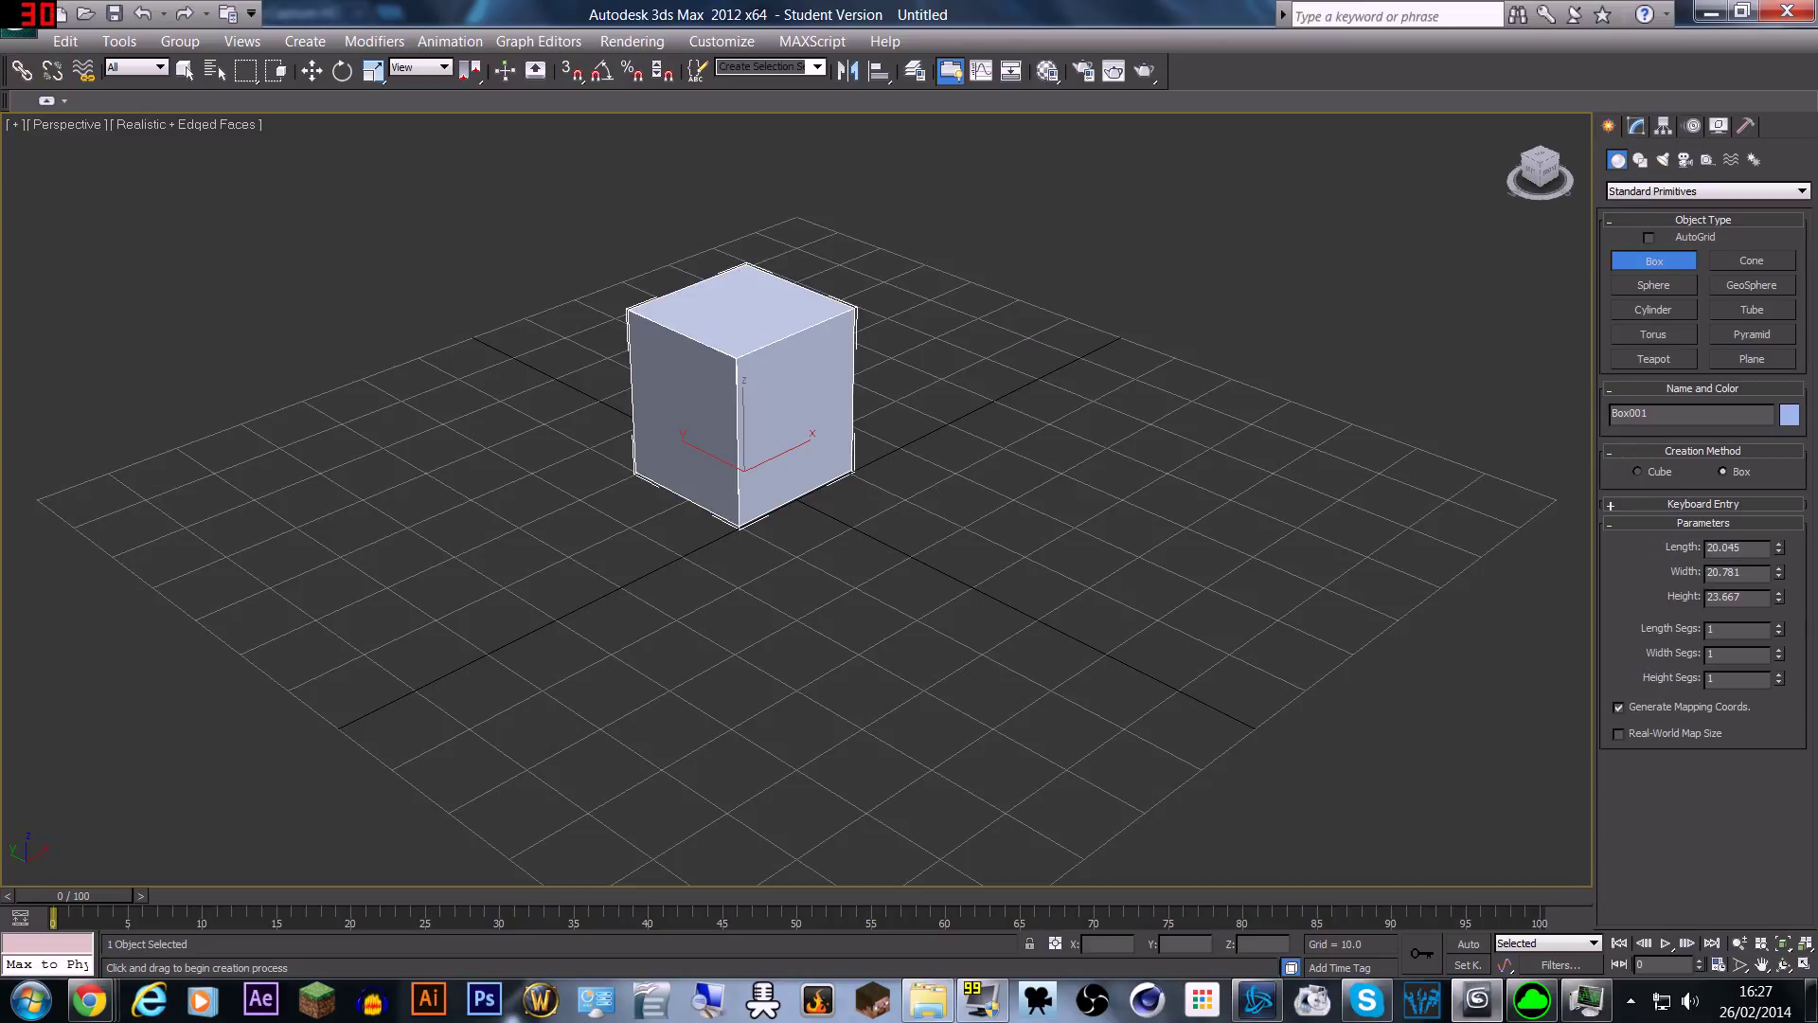
Step: Set Box001's Length, Width and Height to 50 each
double_click(1733, 547)
text(50)
key(Tab)
text(50)
key(Tab)
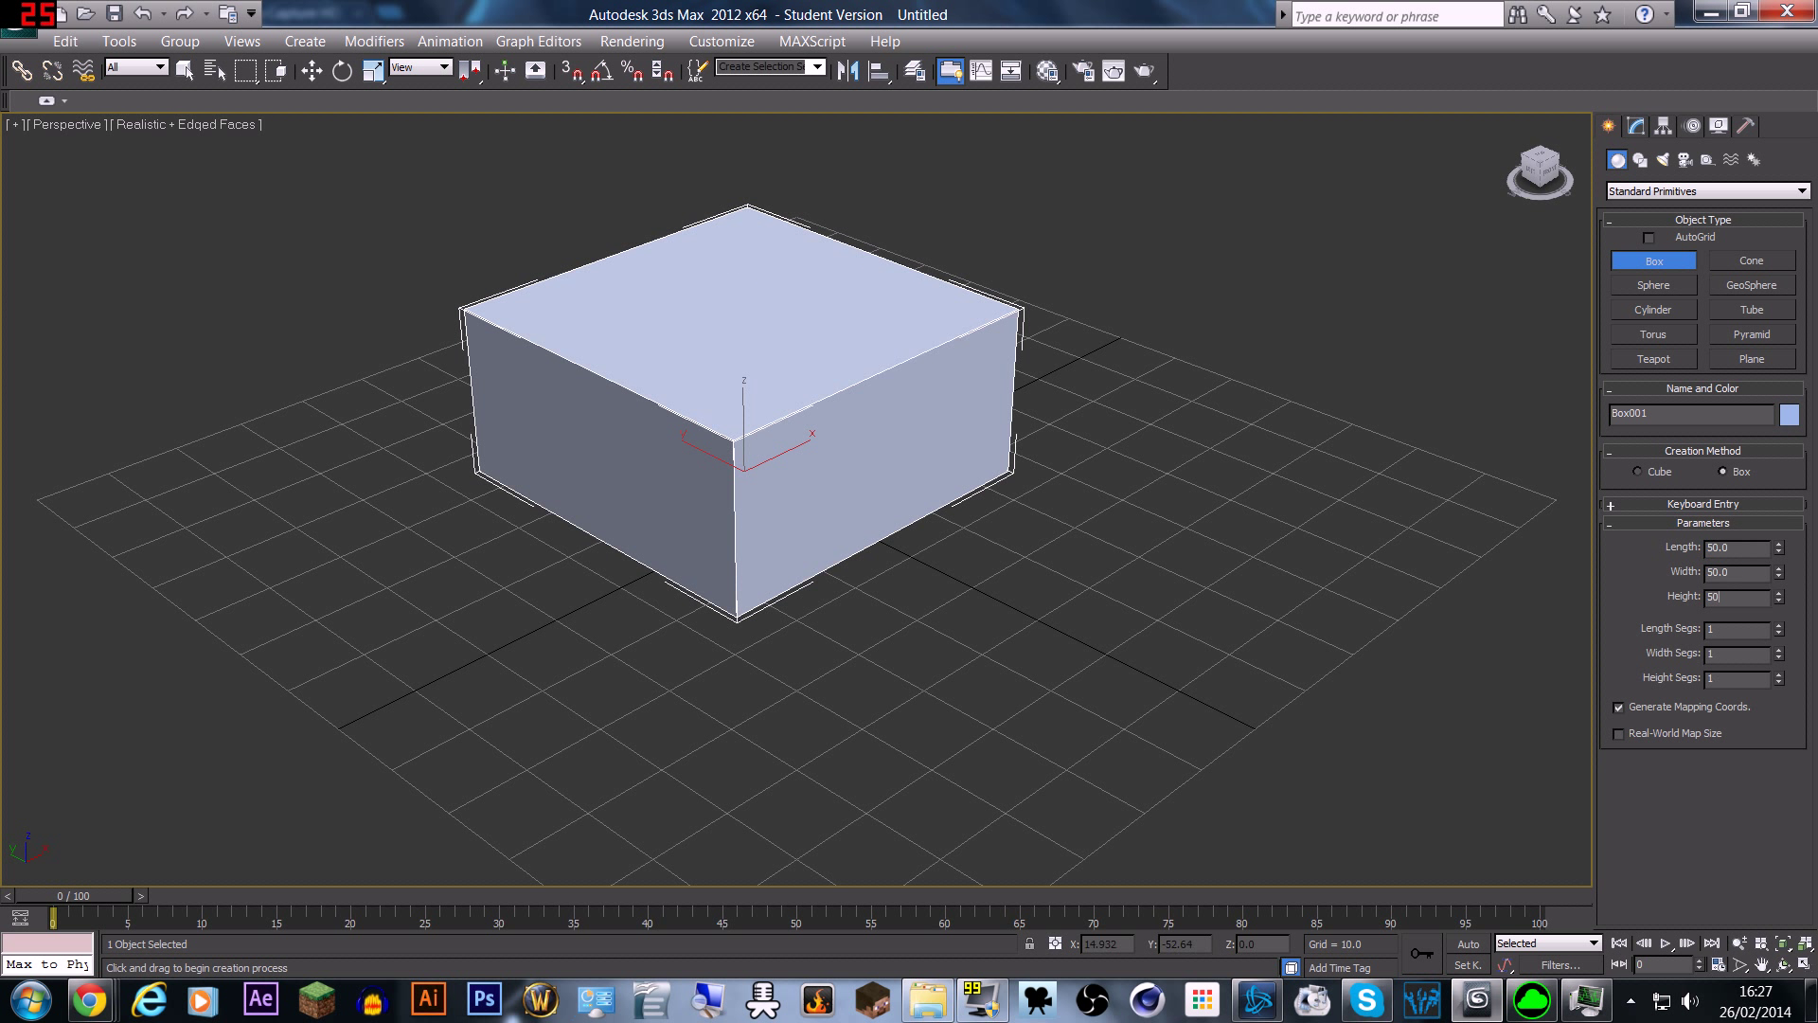
text(50)
key(Return)
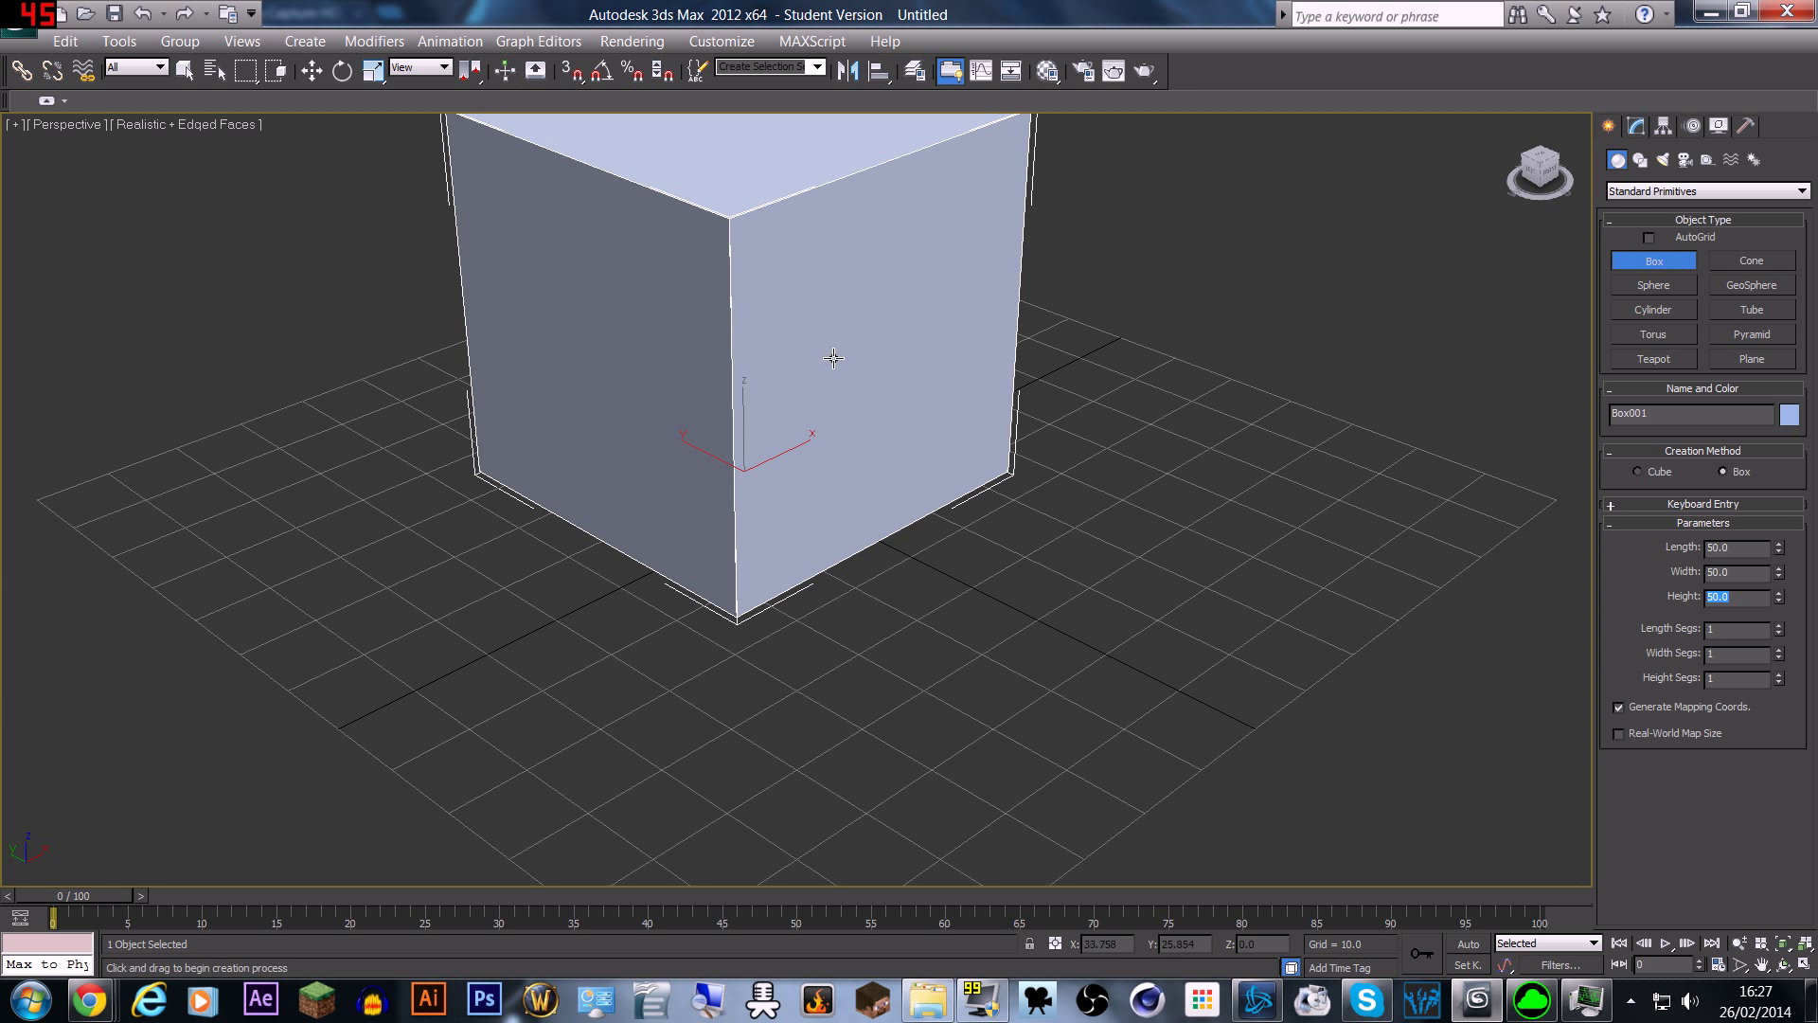
Step: Pan and orbit around the 50-unit cube using the ViewCube, then switch to Select and Move
middle_drag(862, 390, 864, 609)
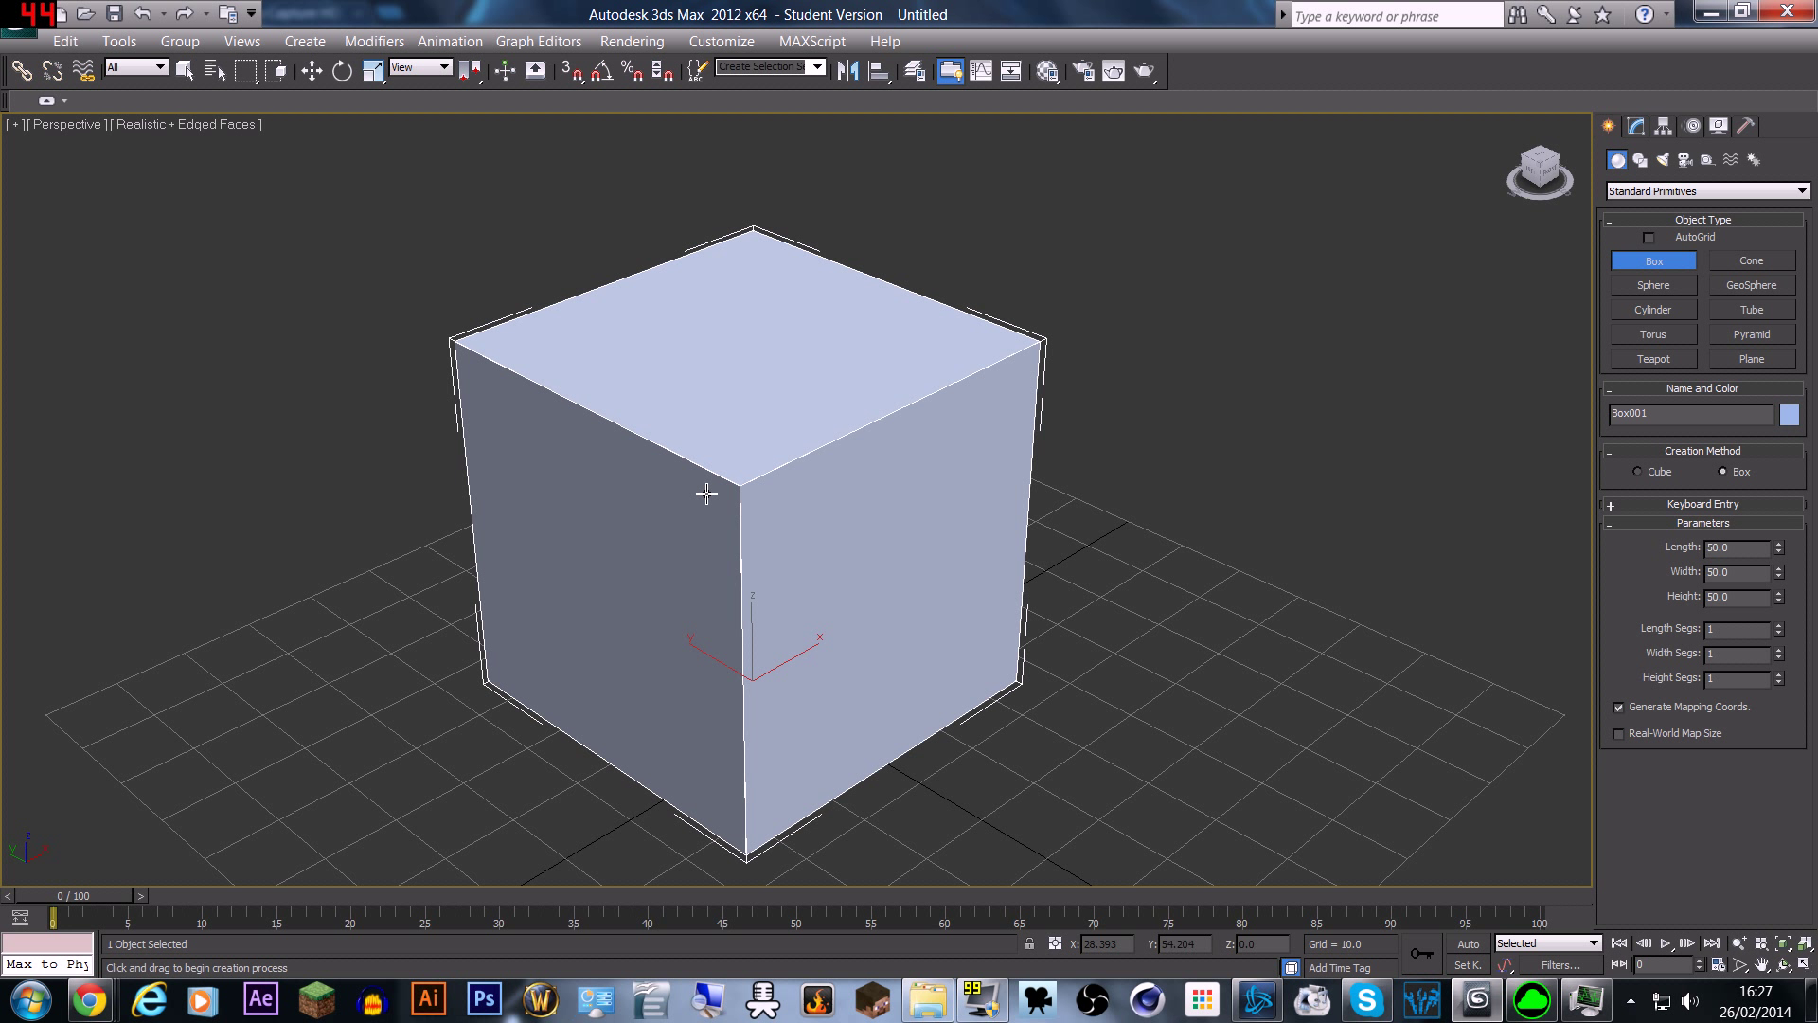
key(alt)
key(alt)
alt+middle_drag(1066, 506, 630, 483)
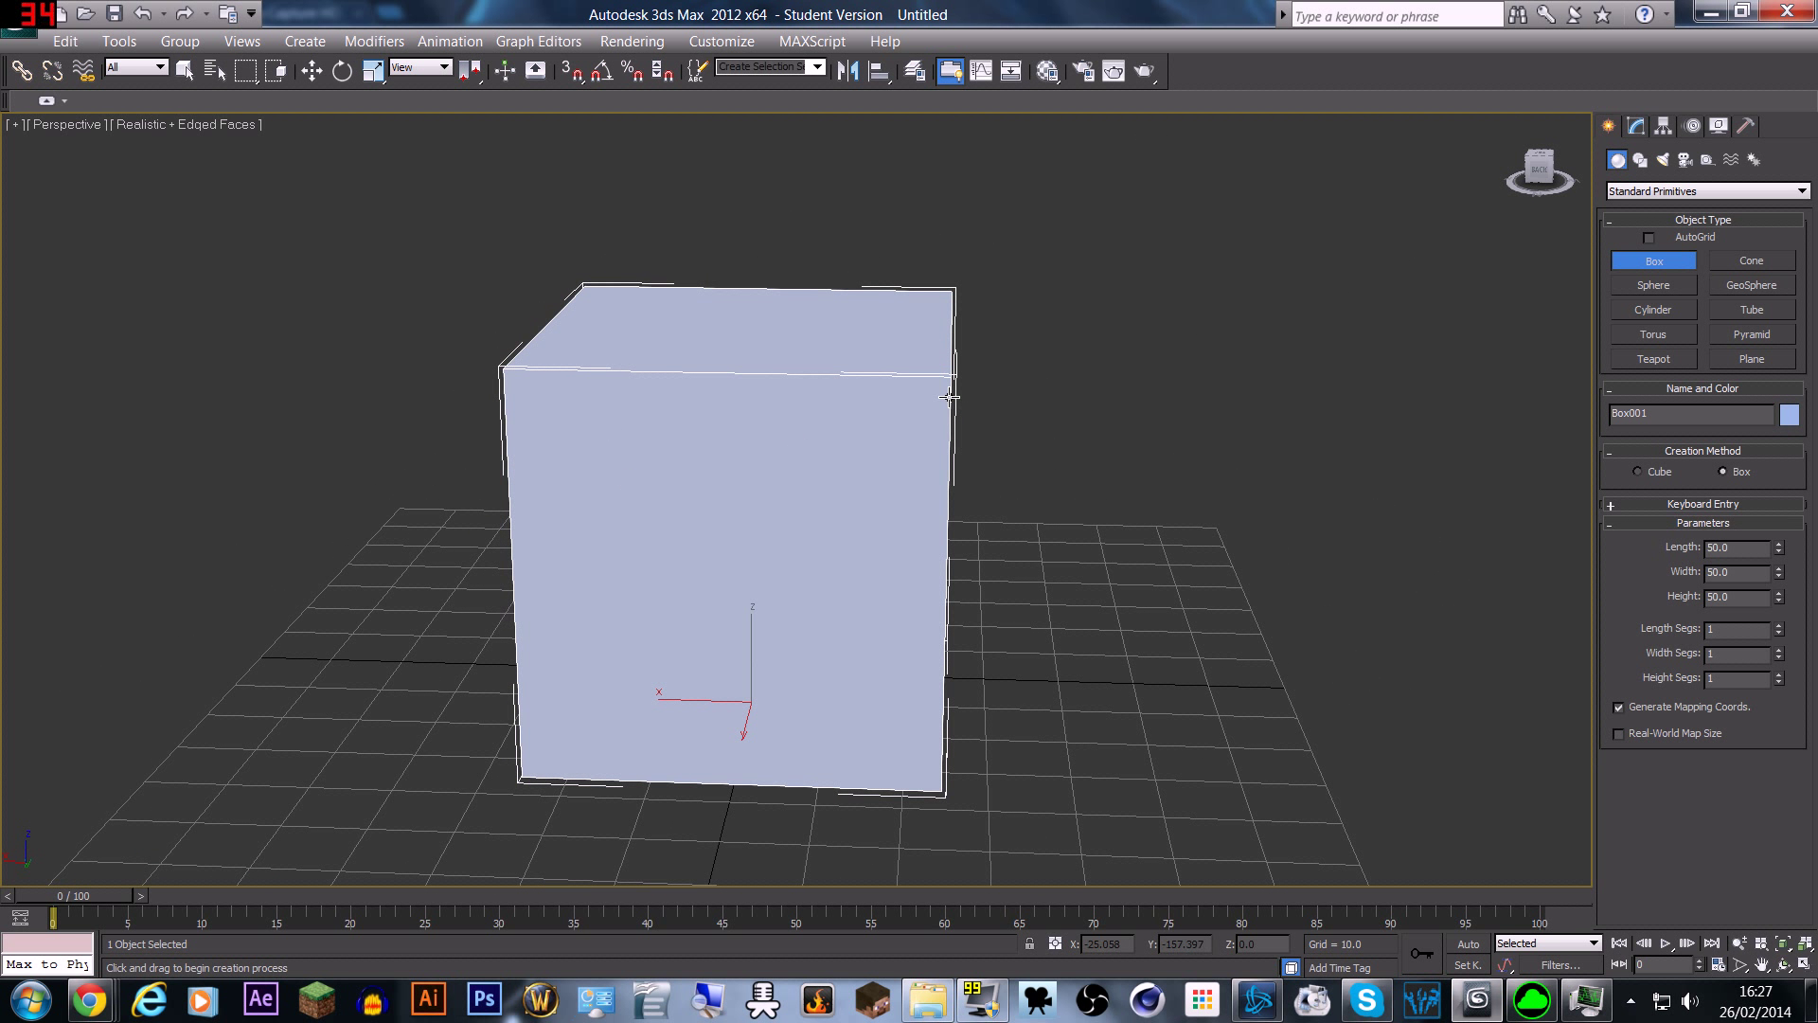
click(1539, 171)
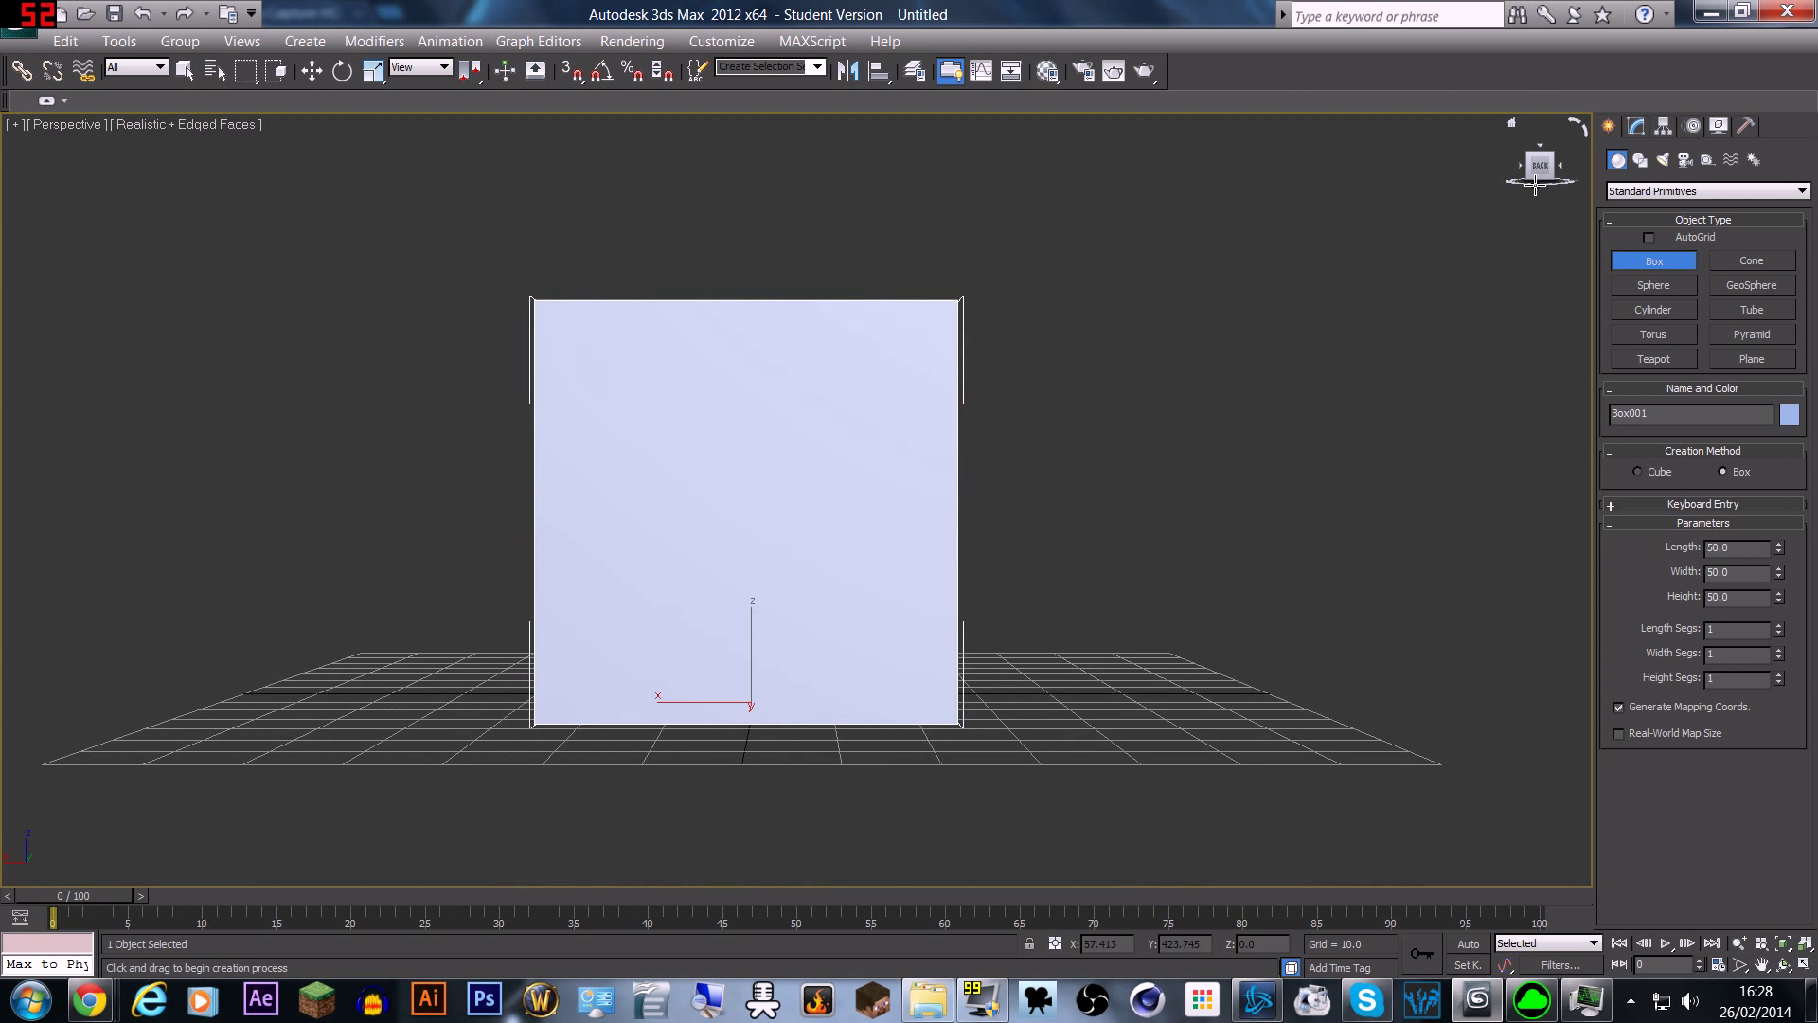
drag(1539, 165, 1214, 290)
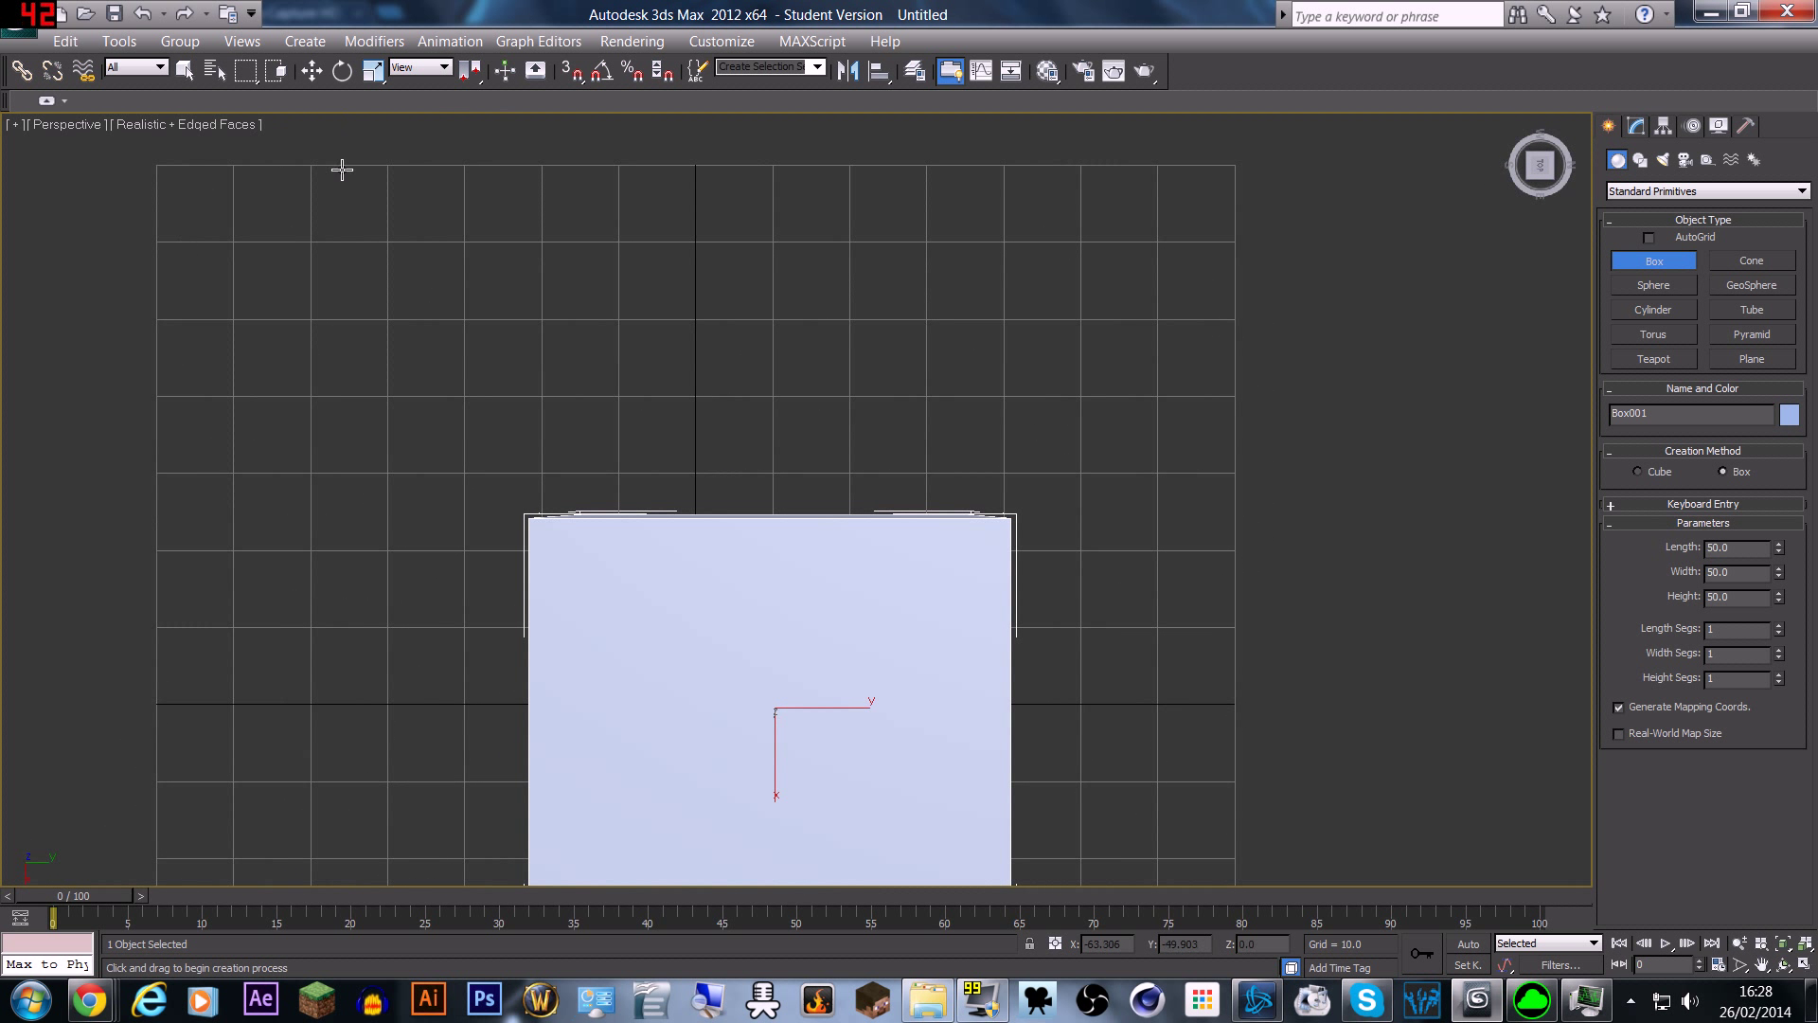
key(w)
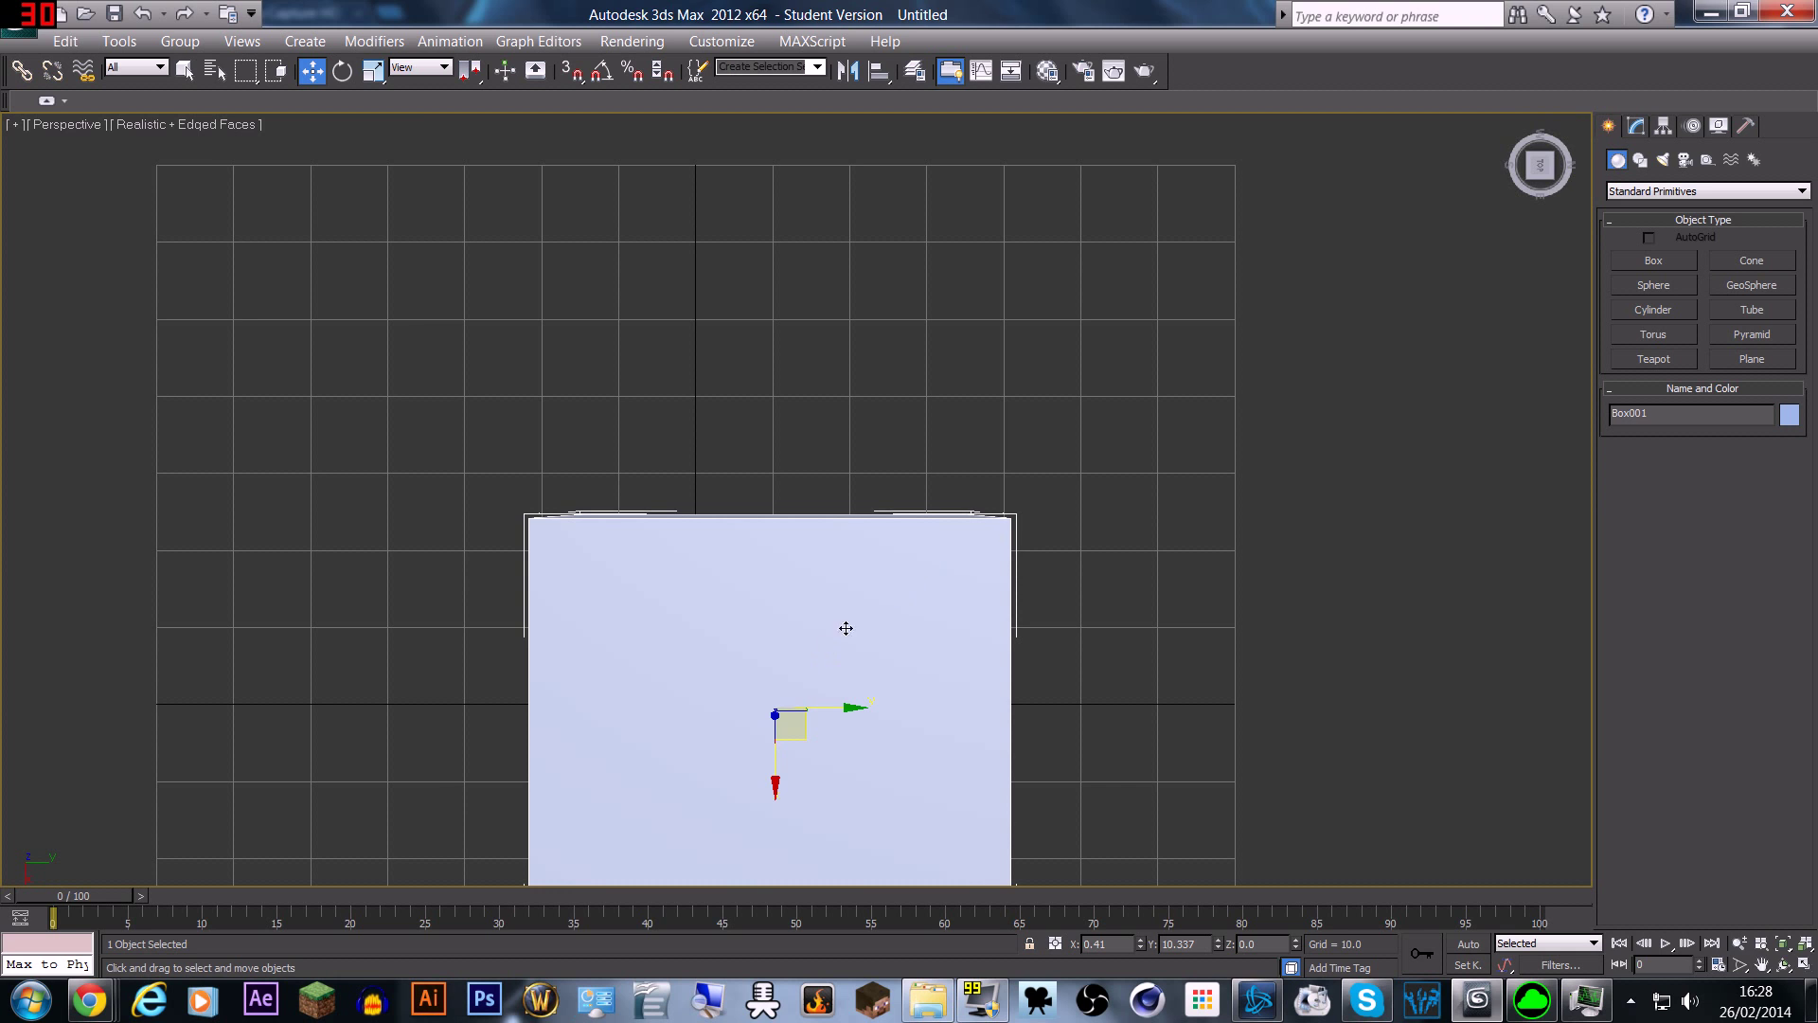
Step: Enter 0 for the box's X and Y positions
alt+middle_drag(848, 615, 917, 632)
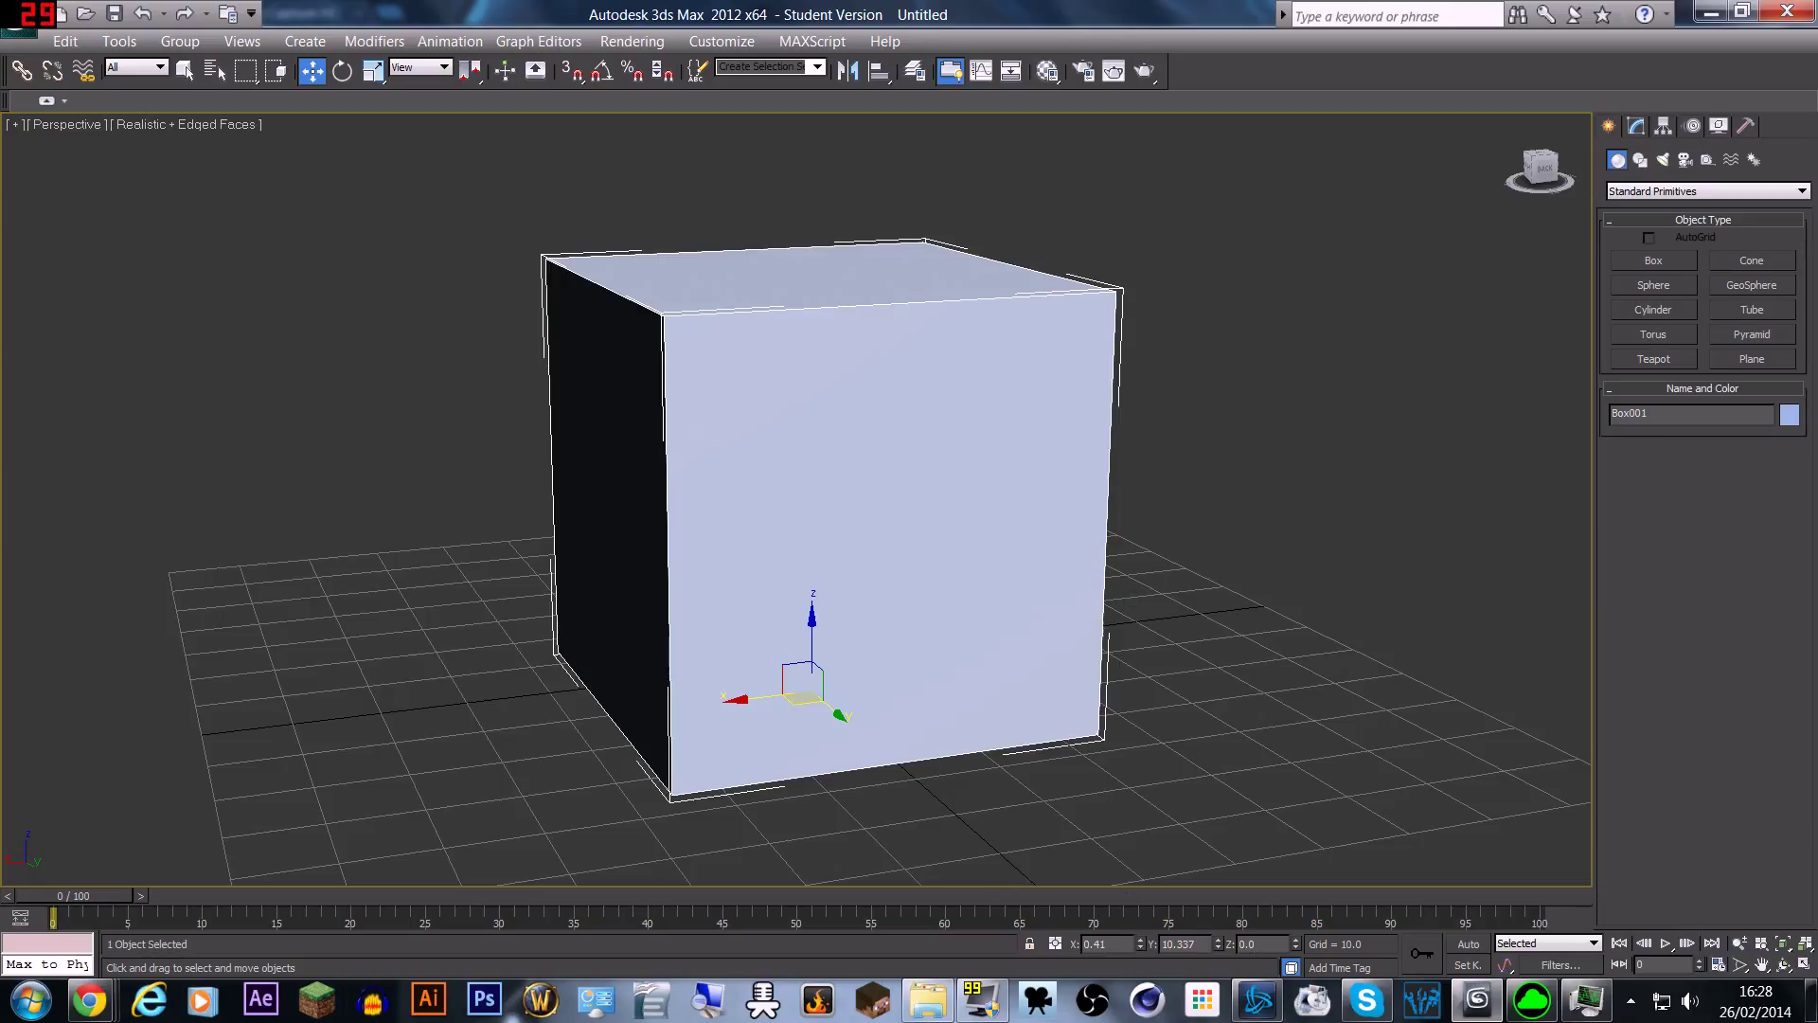
click(1099, 944)
text(0)
key(Tab)
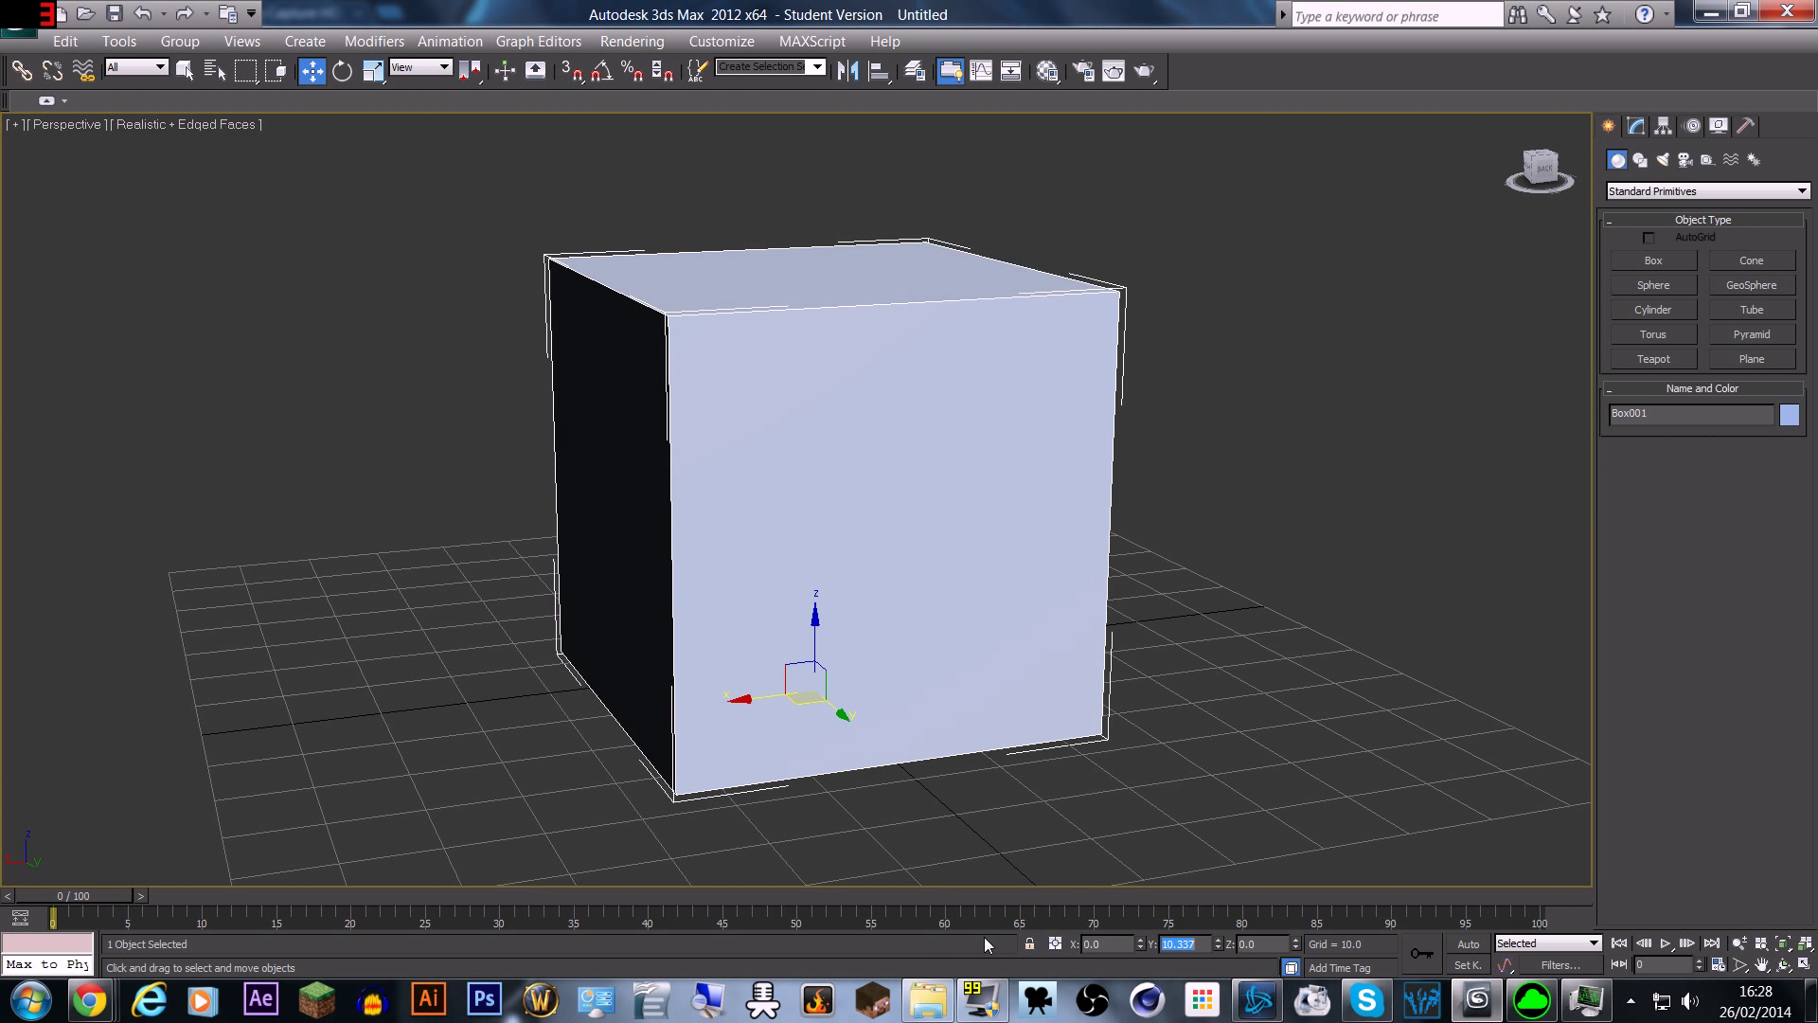
text(0)
key(Return)
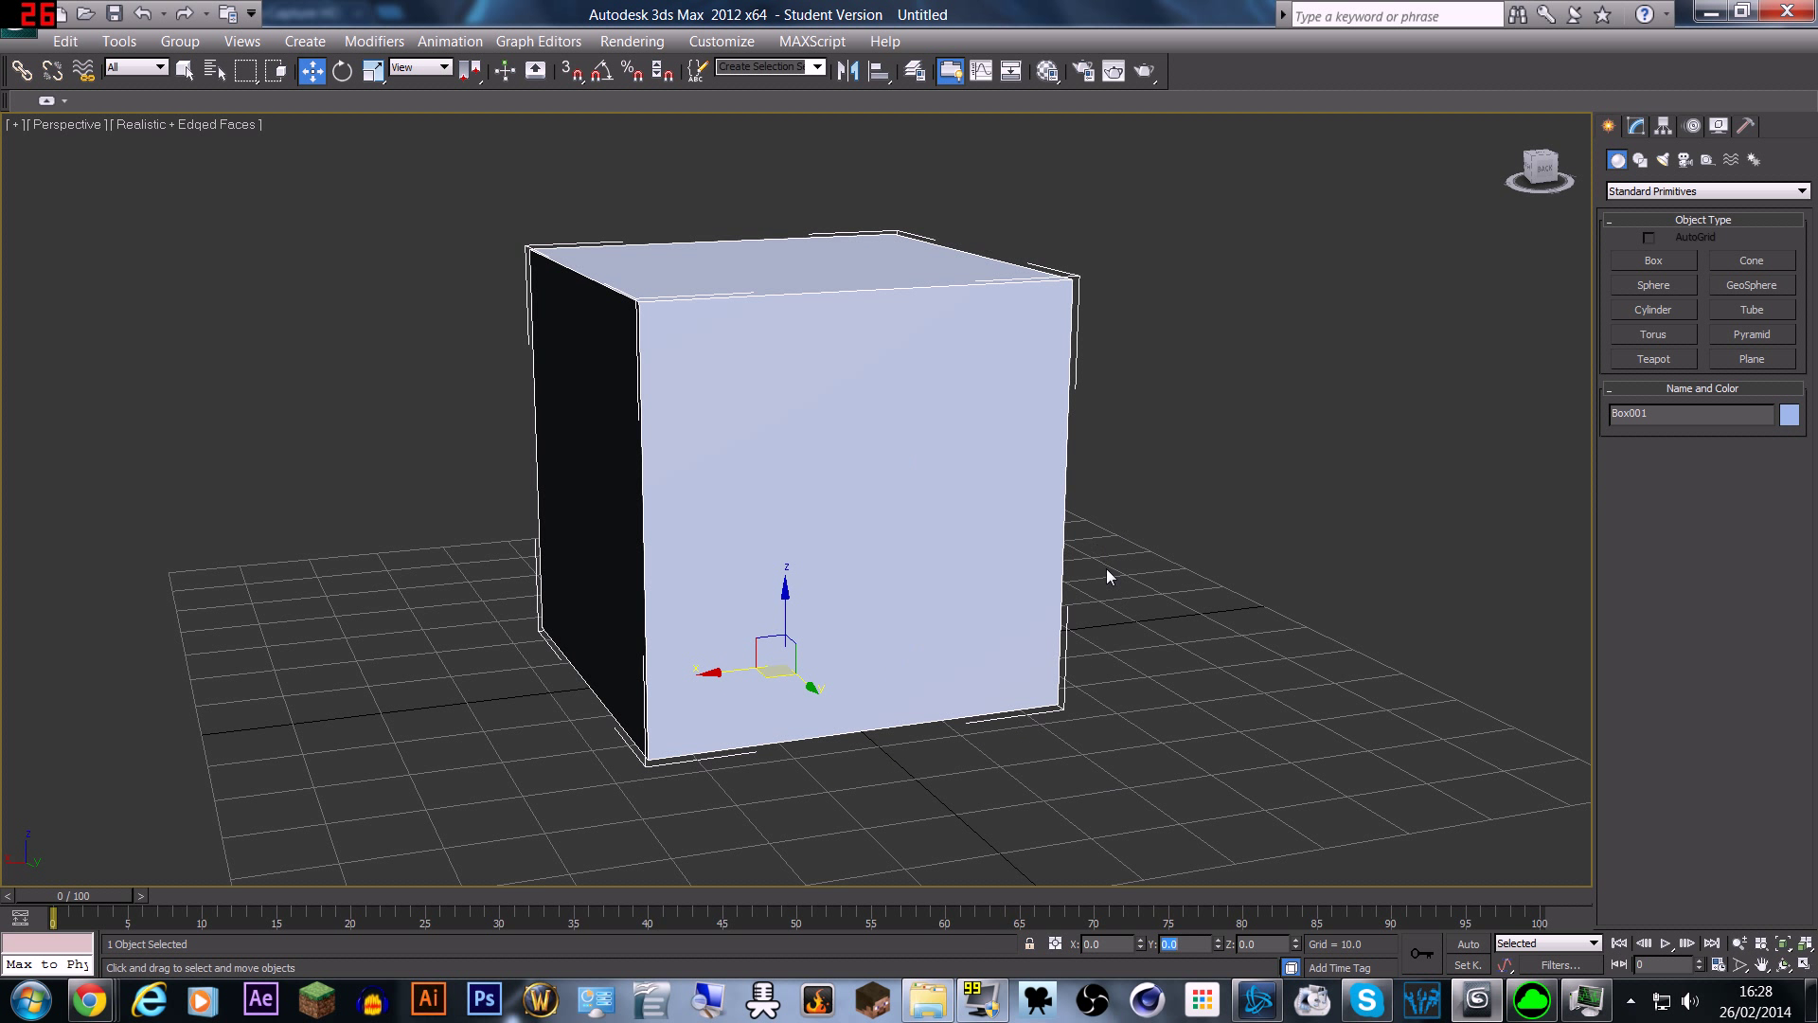
Step: Reselect Box001 and slide it along its X axis and back
click(1162, 430)
alt+middle_drag(1163, 430, 929, 470)
click(763, 443)
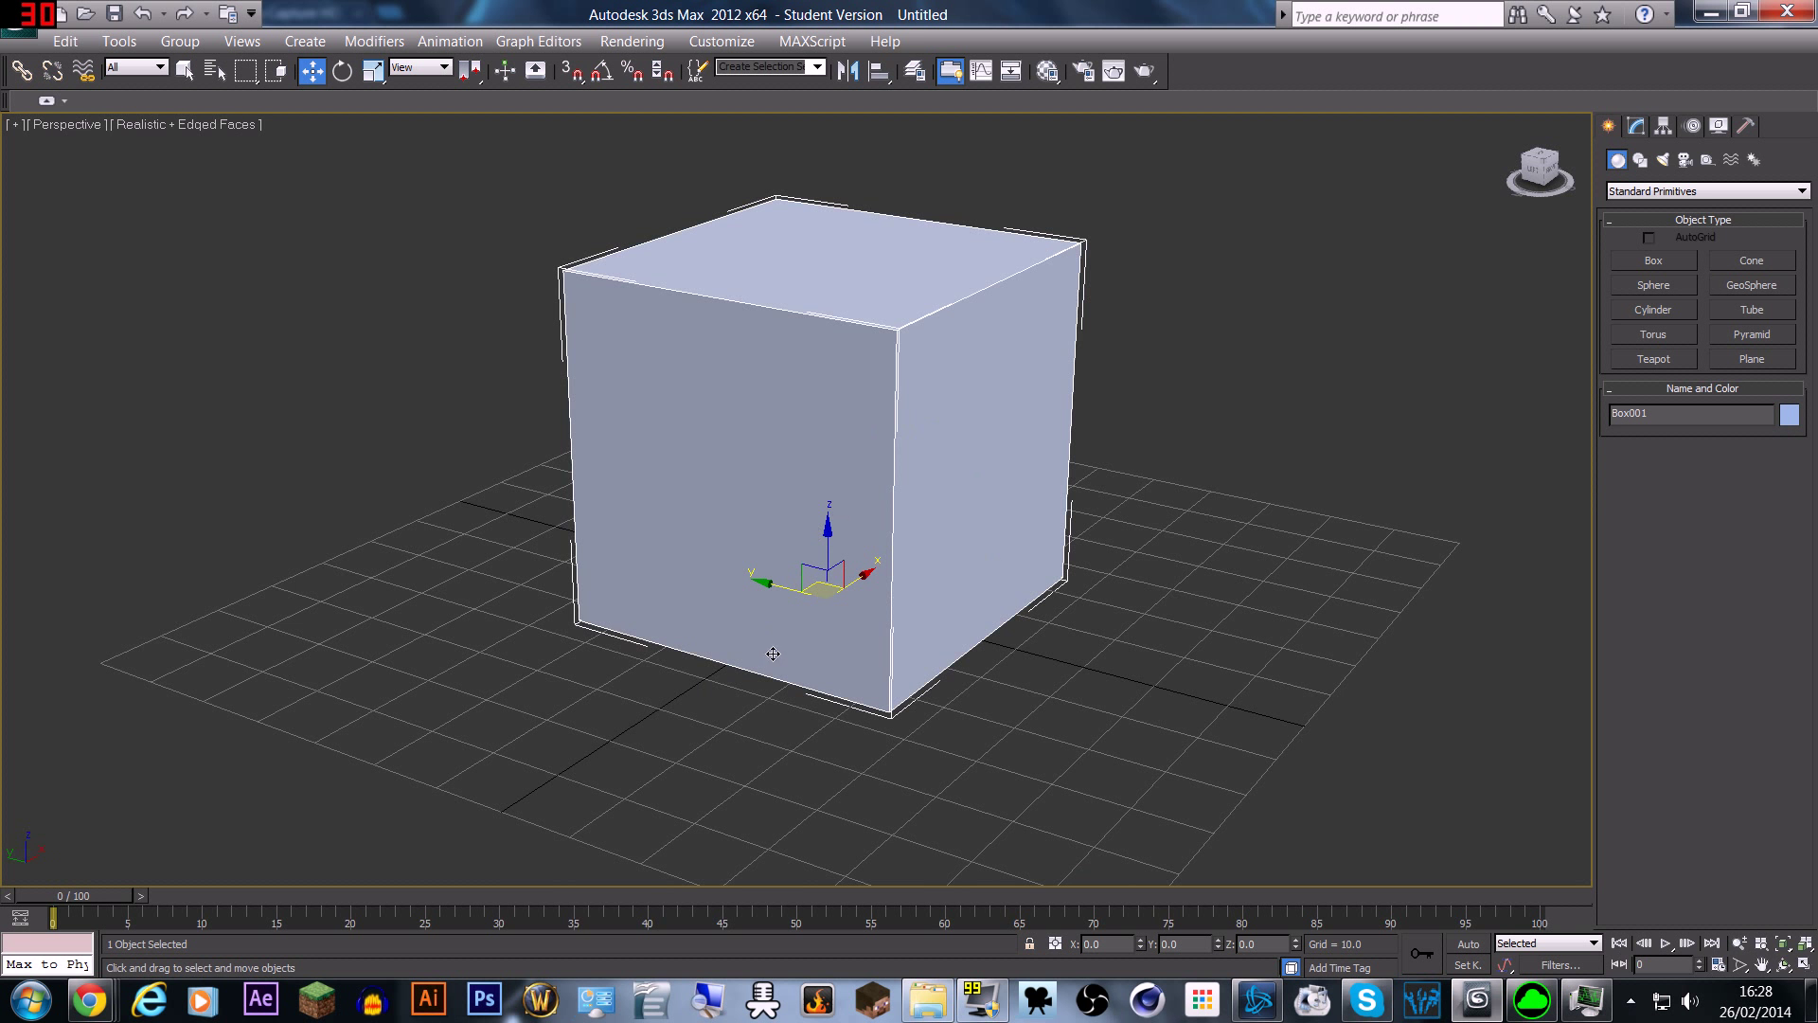
alt+middle_drag(682, 484, 723, 619)
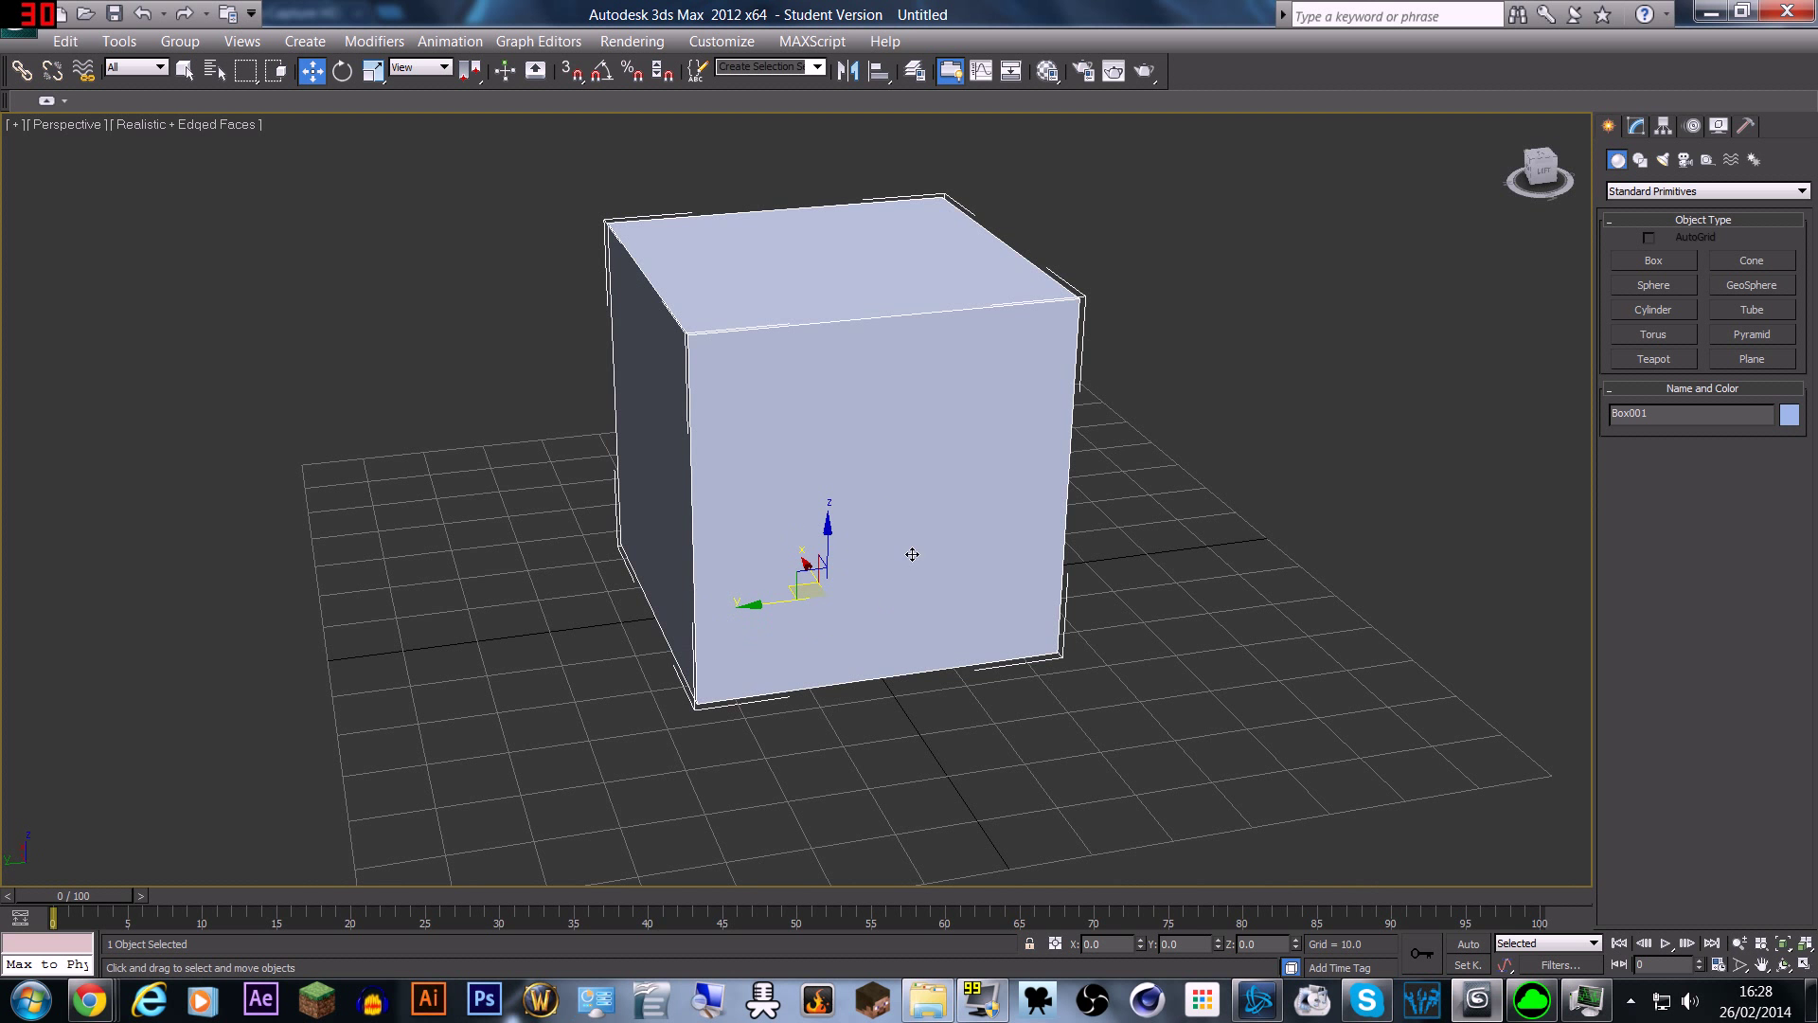
alt+middle_drag(957, 604, 1068, 625)
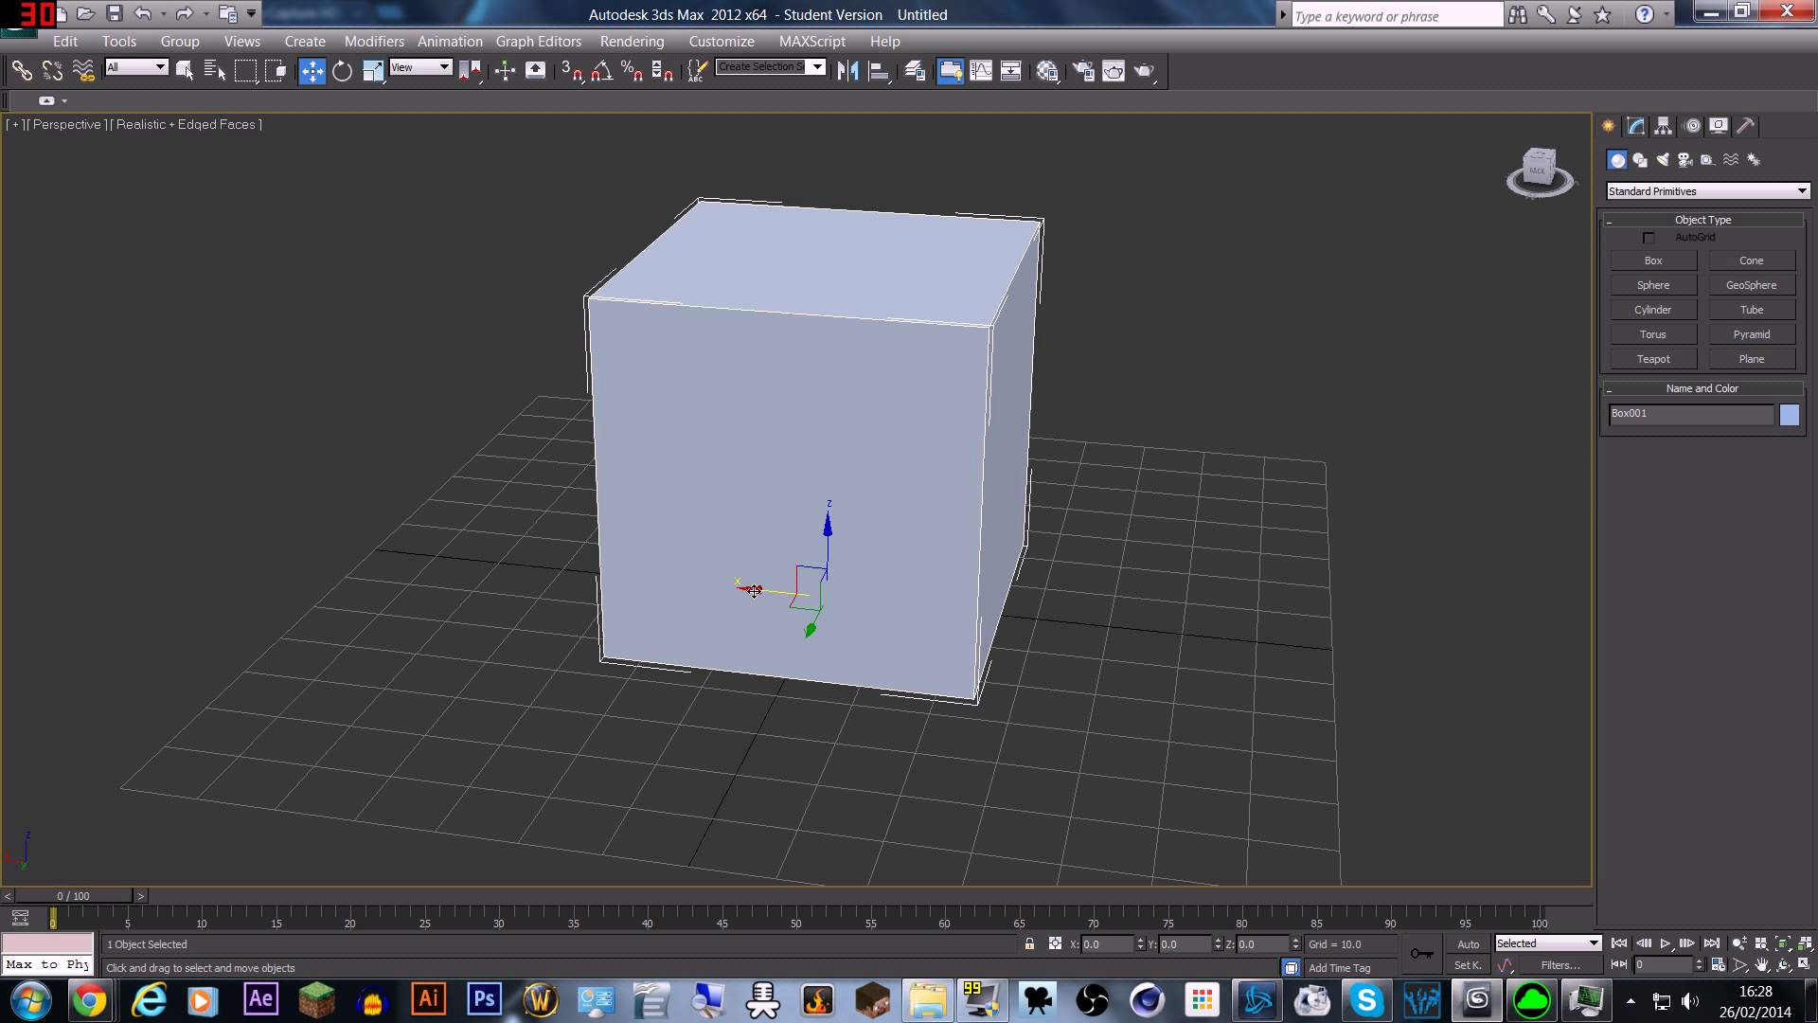
drag(755, 590, 732, 552)
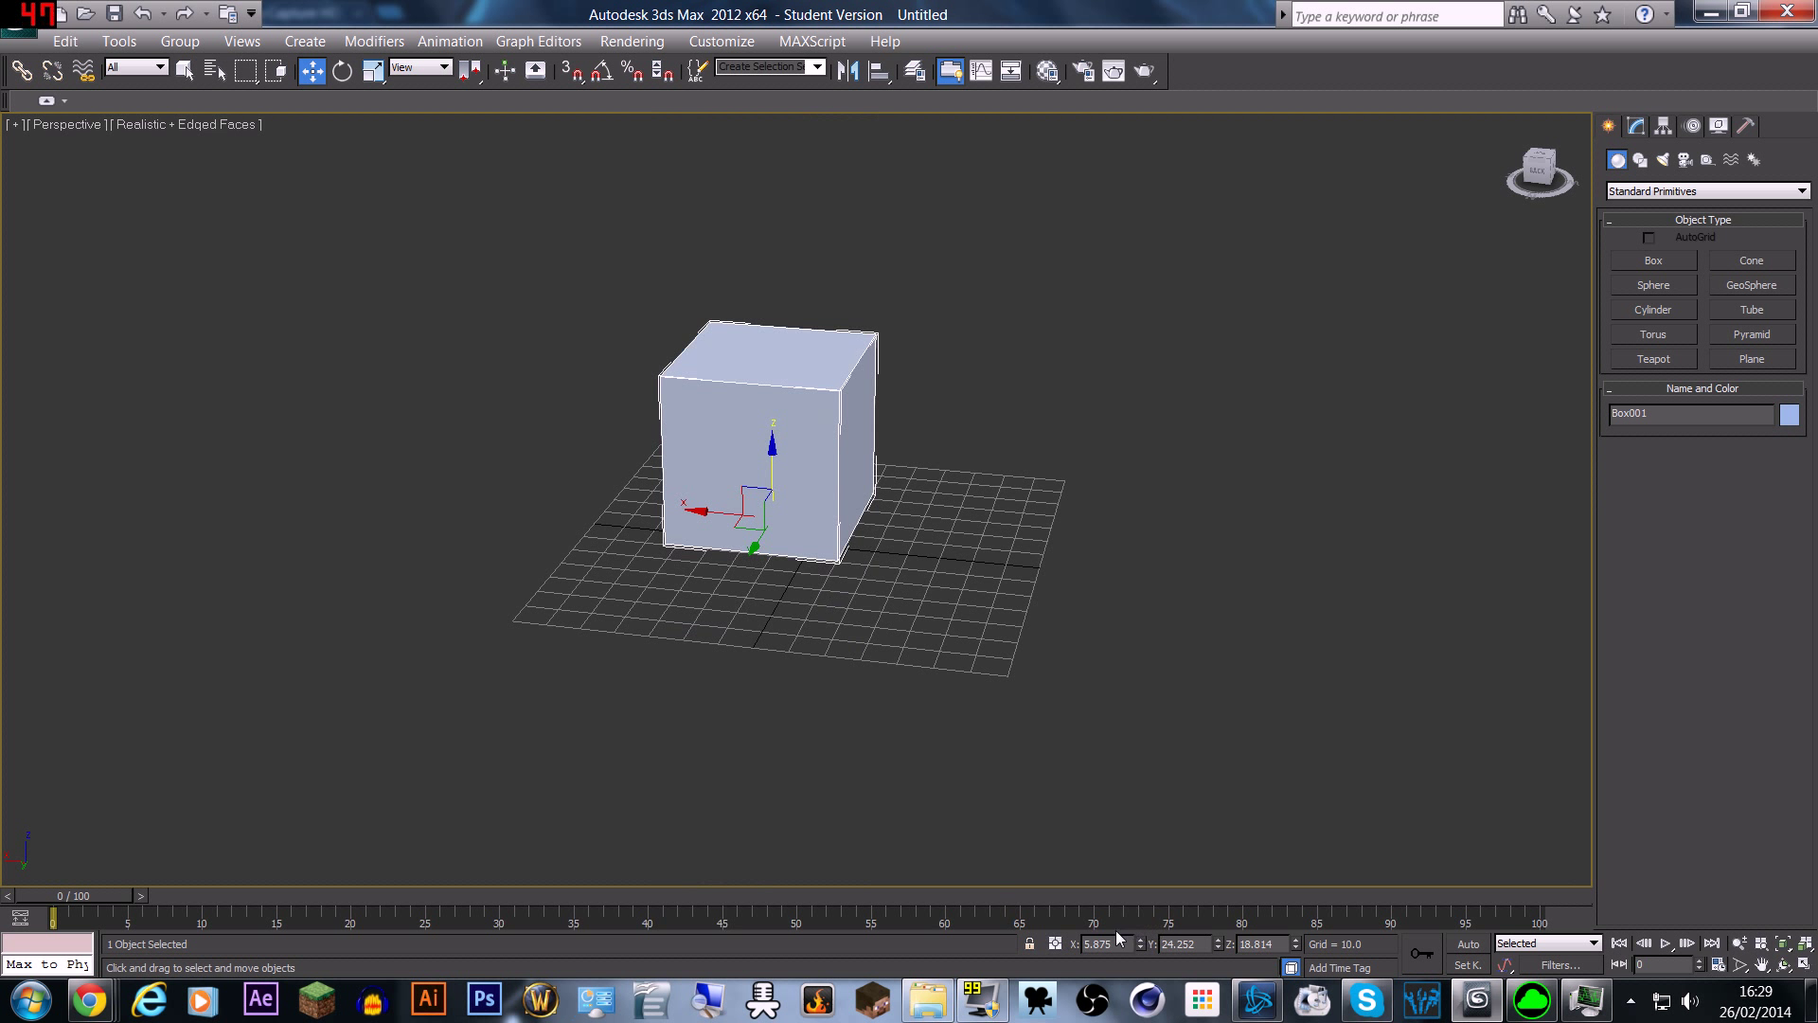
Step: Re-enter 0 for the X and Y positions and zoom in on the box at the origin
click(1106, 944)
text(0)
key(Tab)
text(0)
key(Tab)
text(0)
key(Tab)
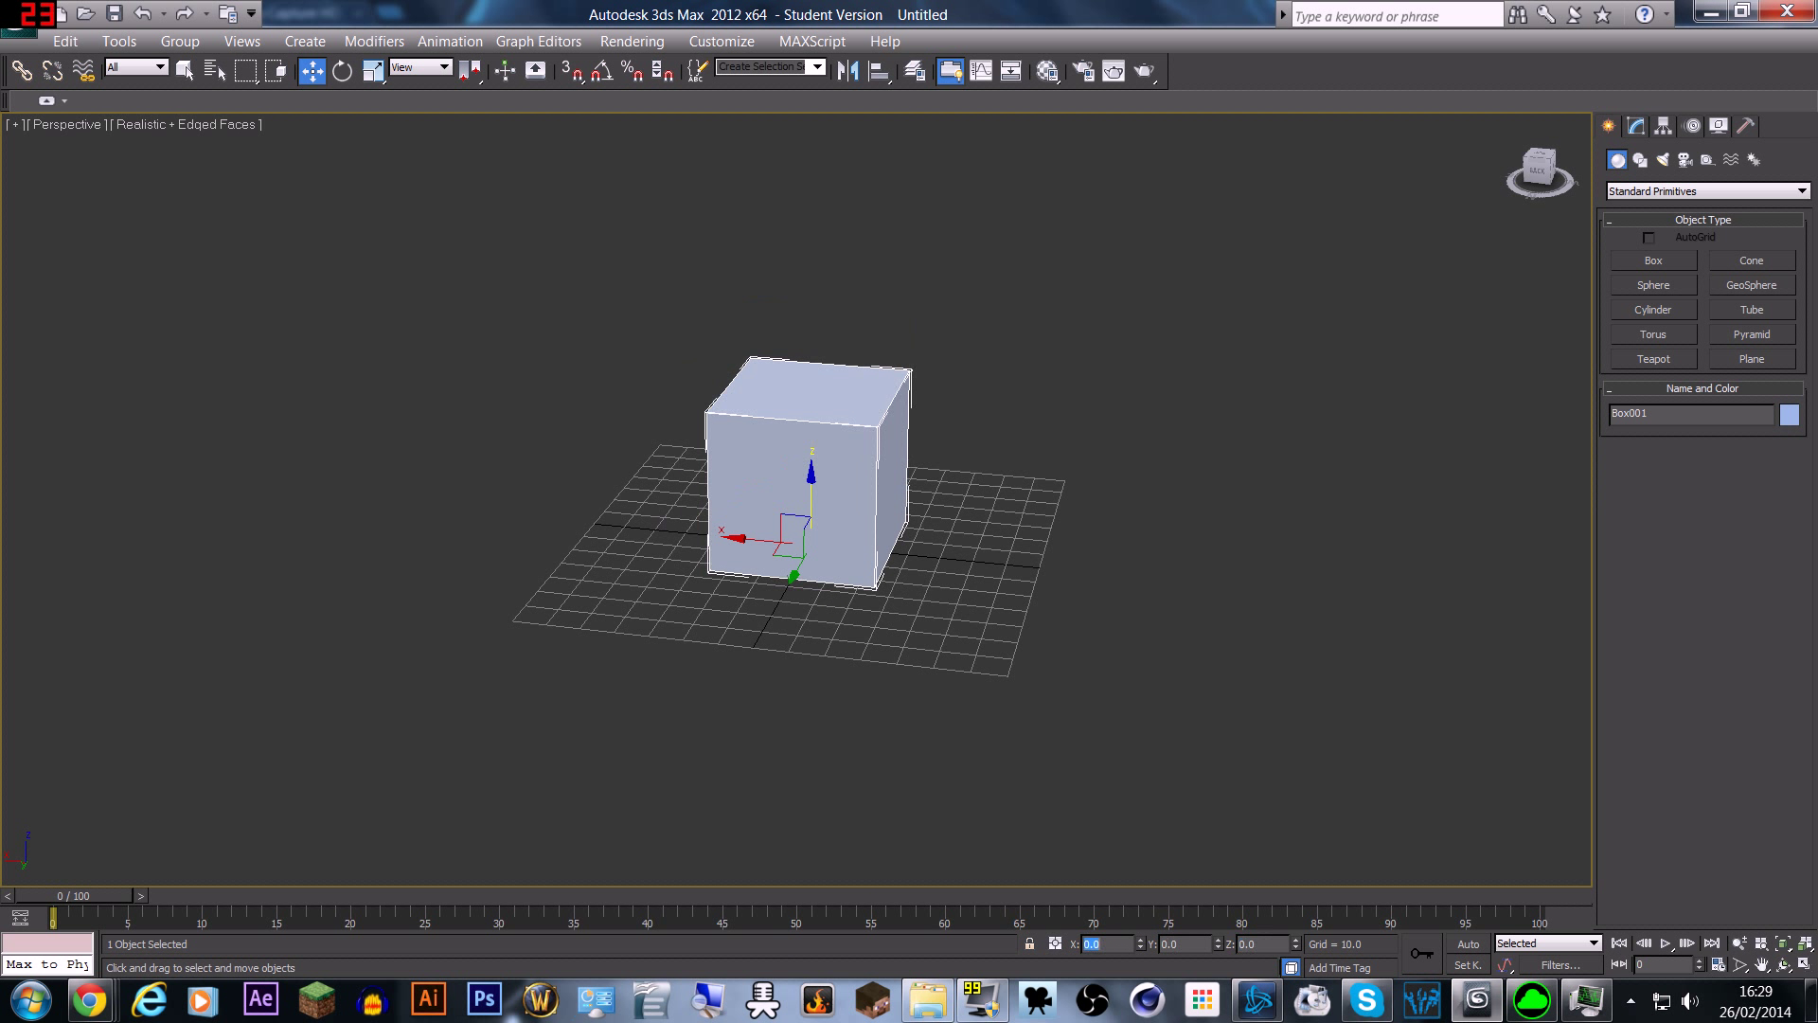
mouse_move(1014, 633)
alt+middle_down()
mouse_move(880, 616)
mouse_move(1009, 606)
alt+middle_up()
scroll(1008, 606, up, 3)
scroll(1005, 599, up, 2)
scroll(1231, 608, up, 3)
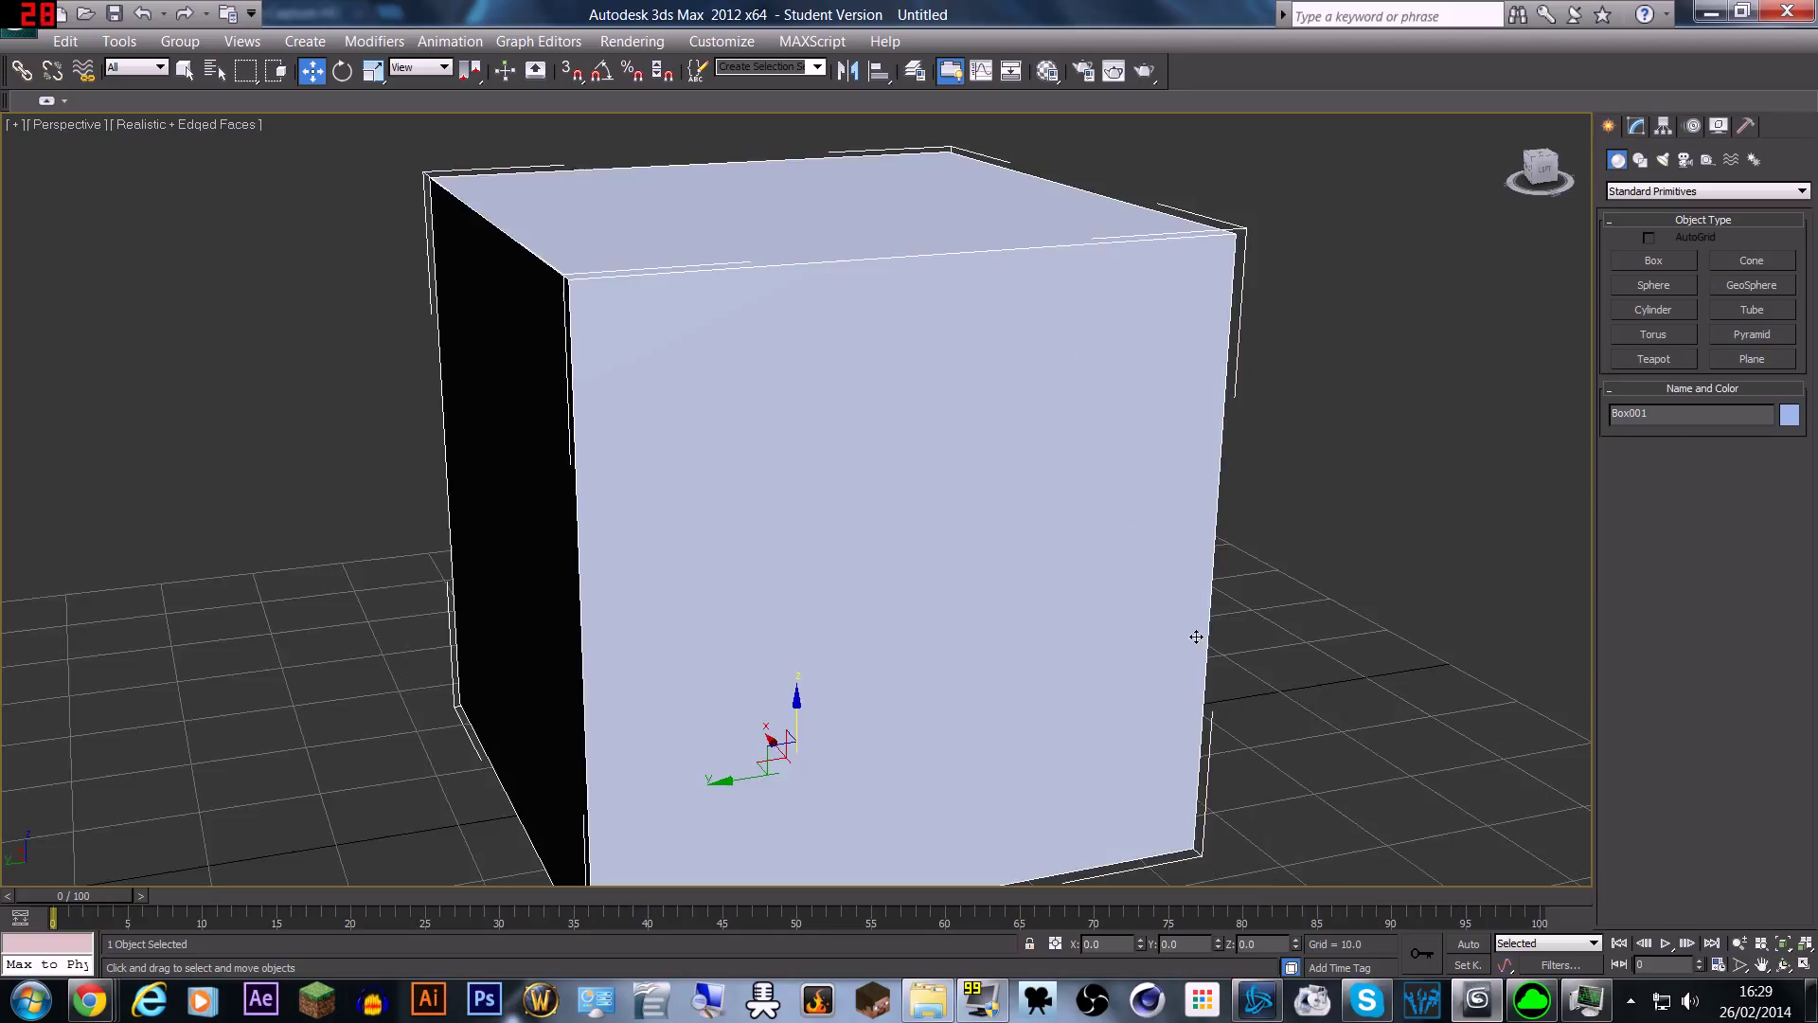
scroll(1149, 612, down, 5)
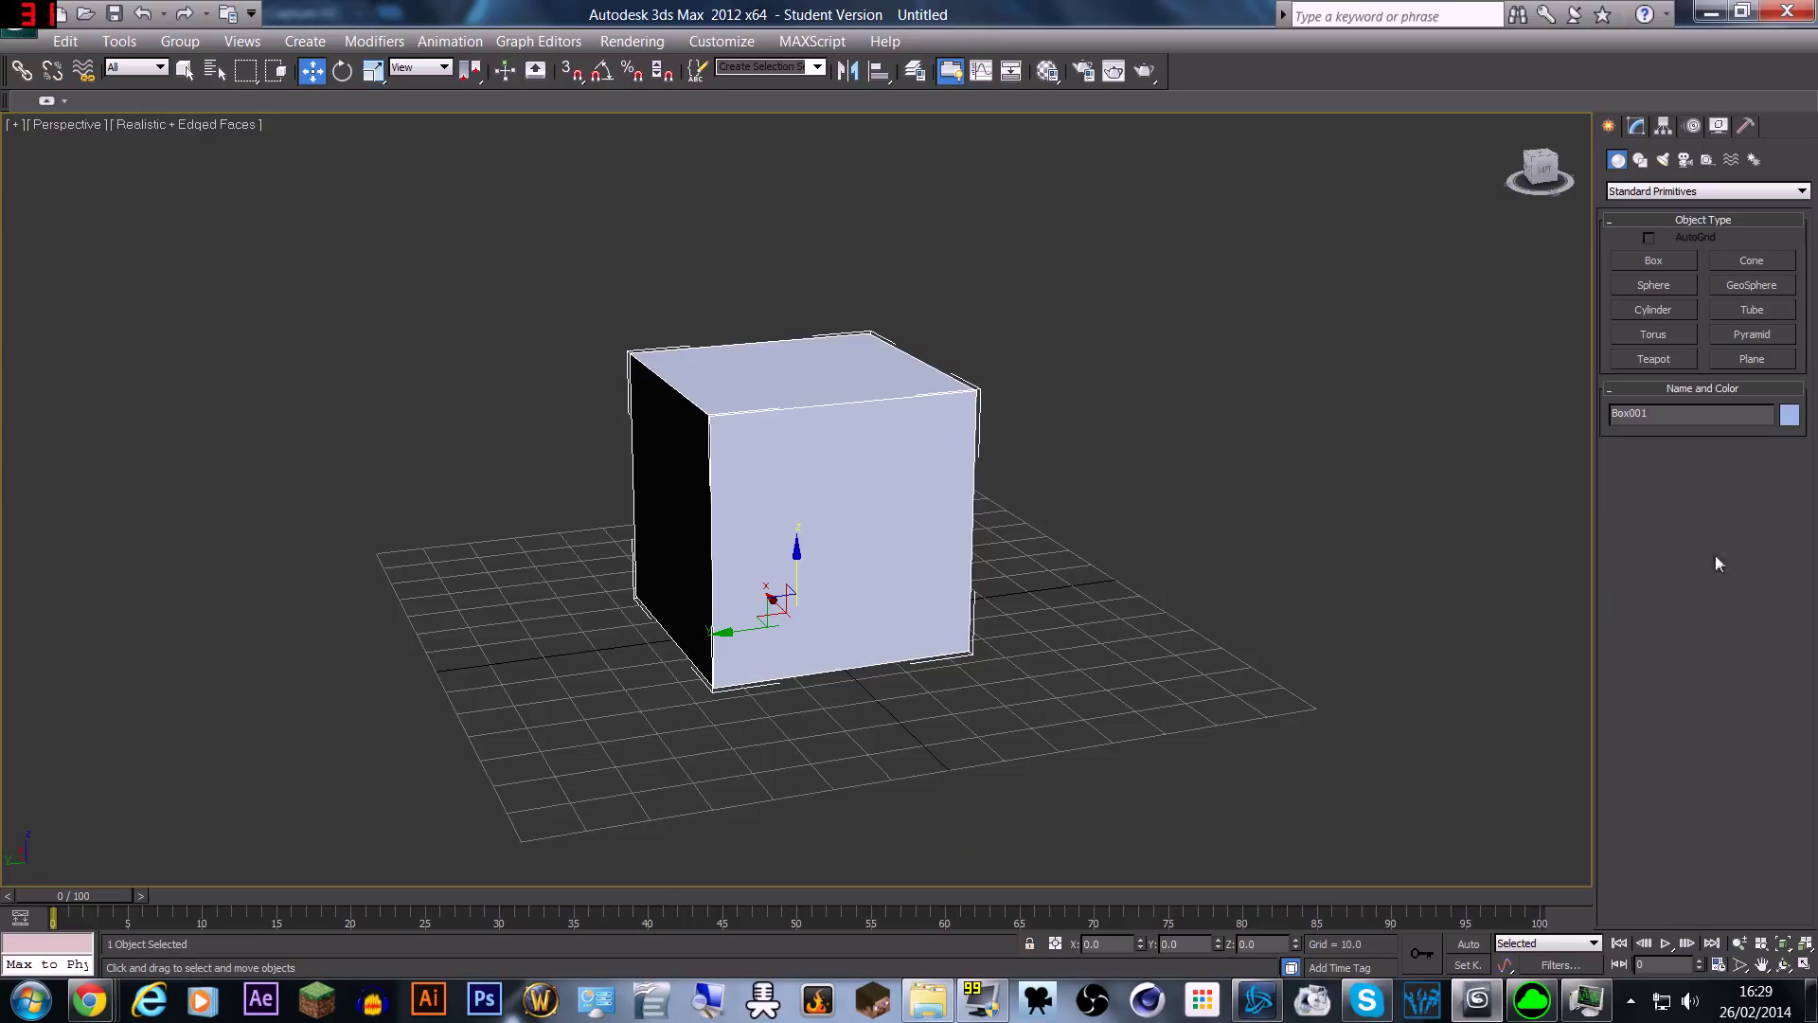
Step: Rename Box001 to 'Amazing box thing' and clear the selection
click(1629, 412)
text(Amazing box thing)
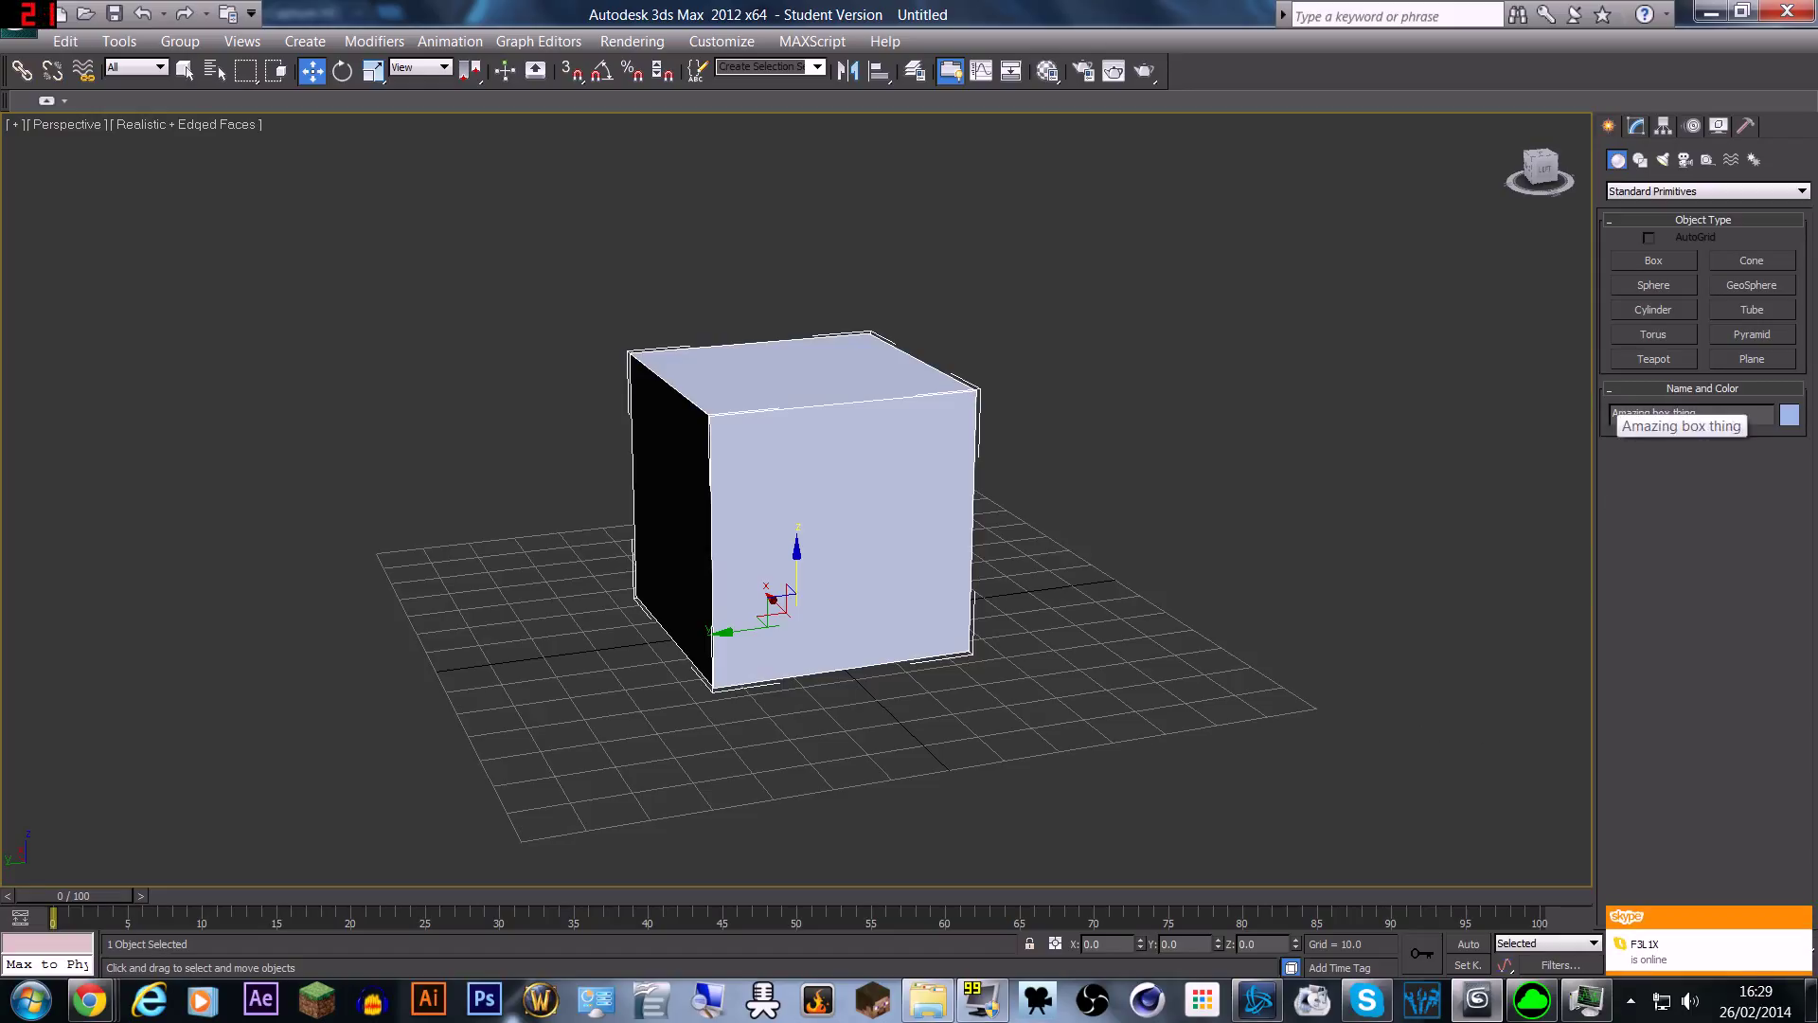
key(Return)
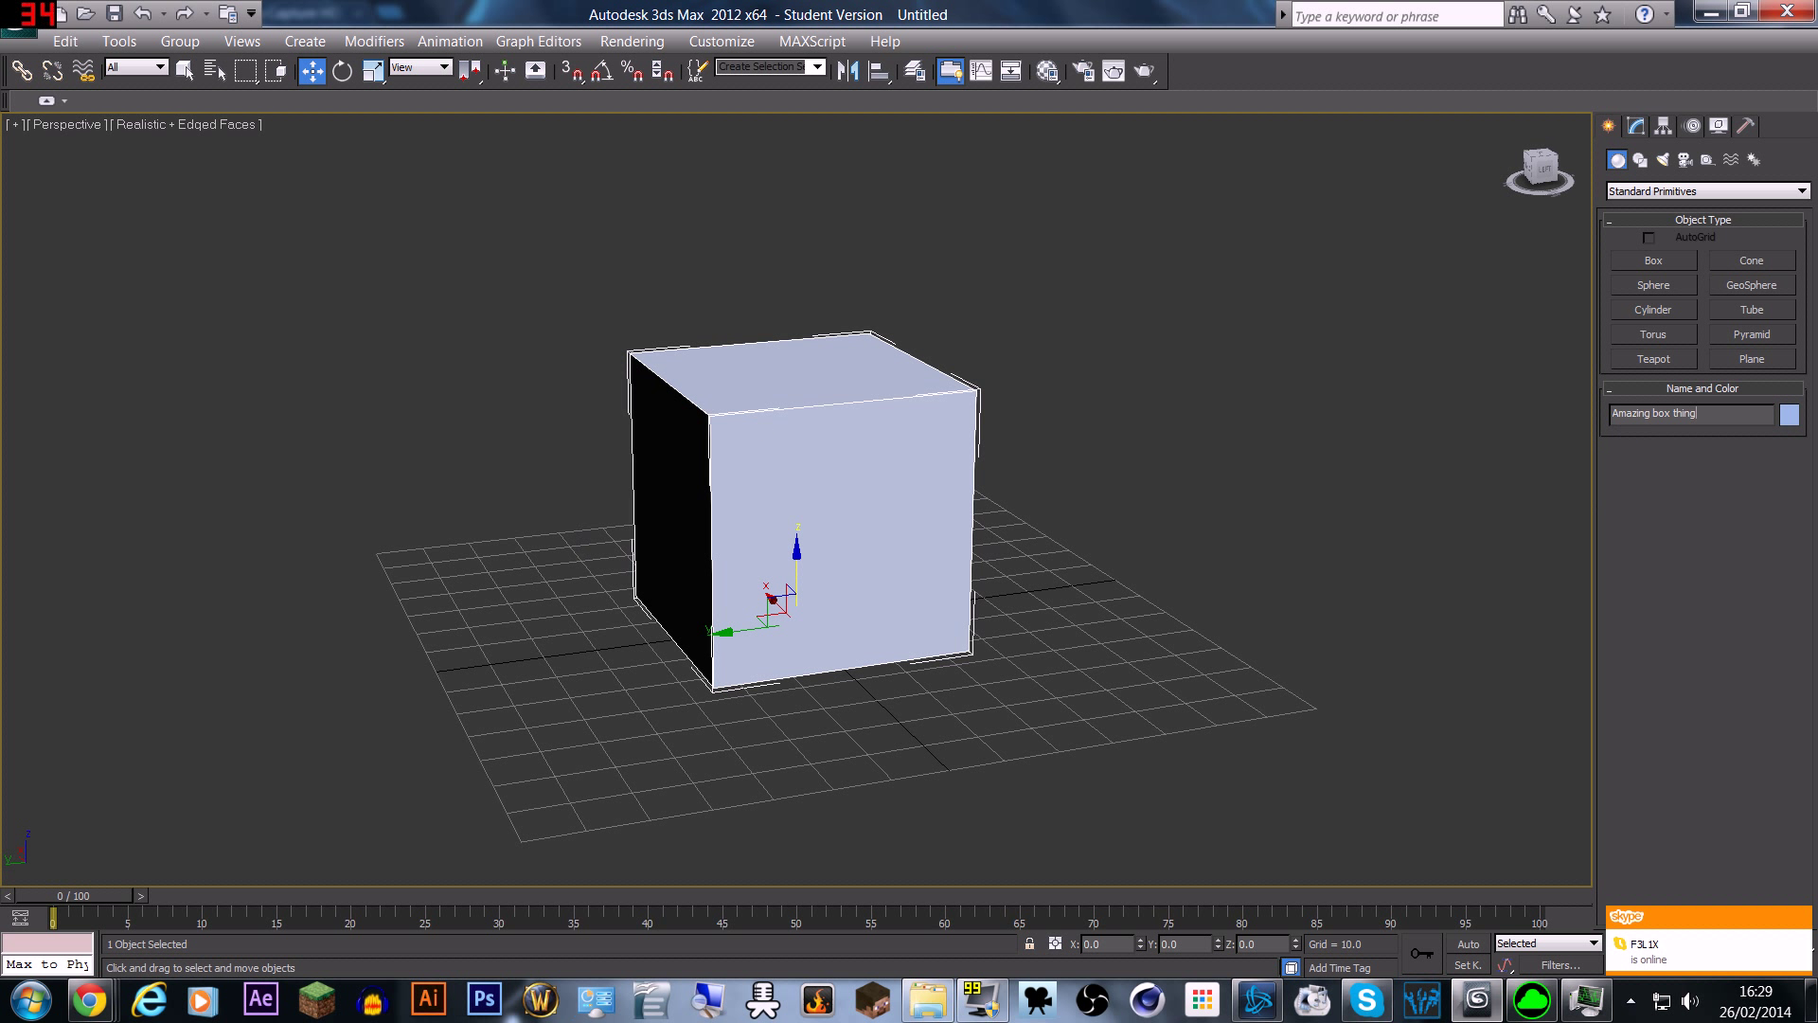
click(435, 368)
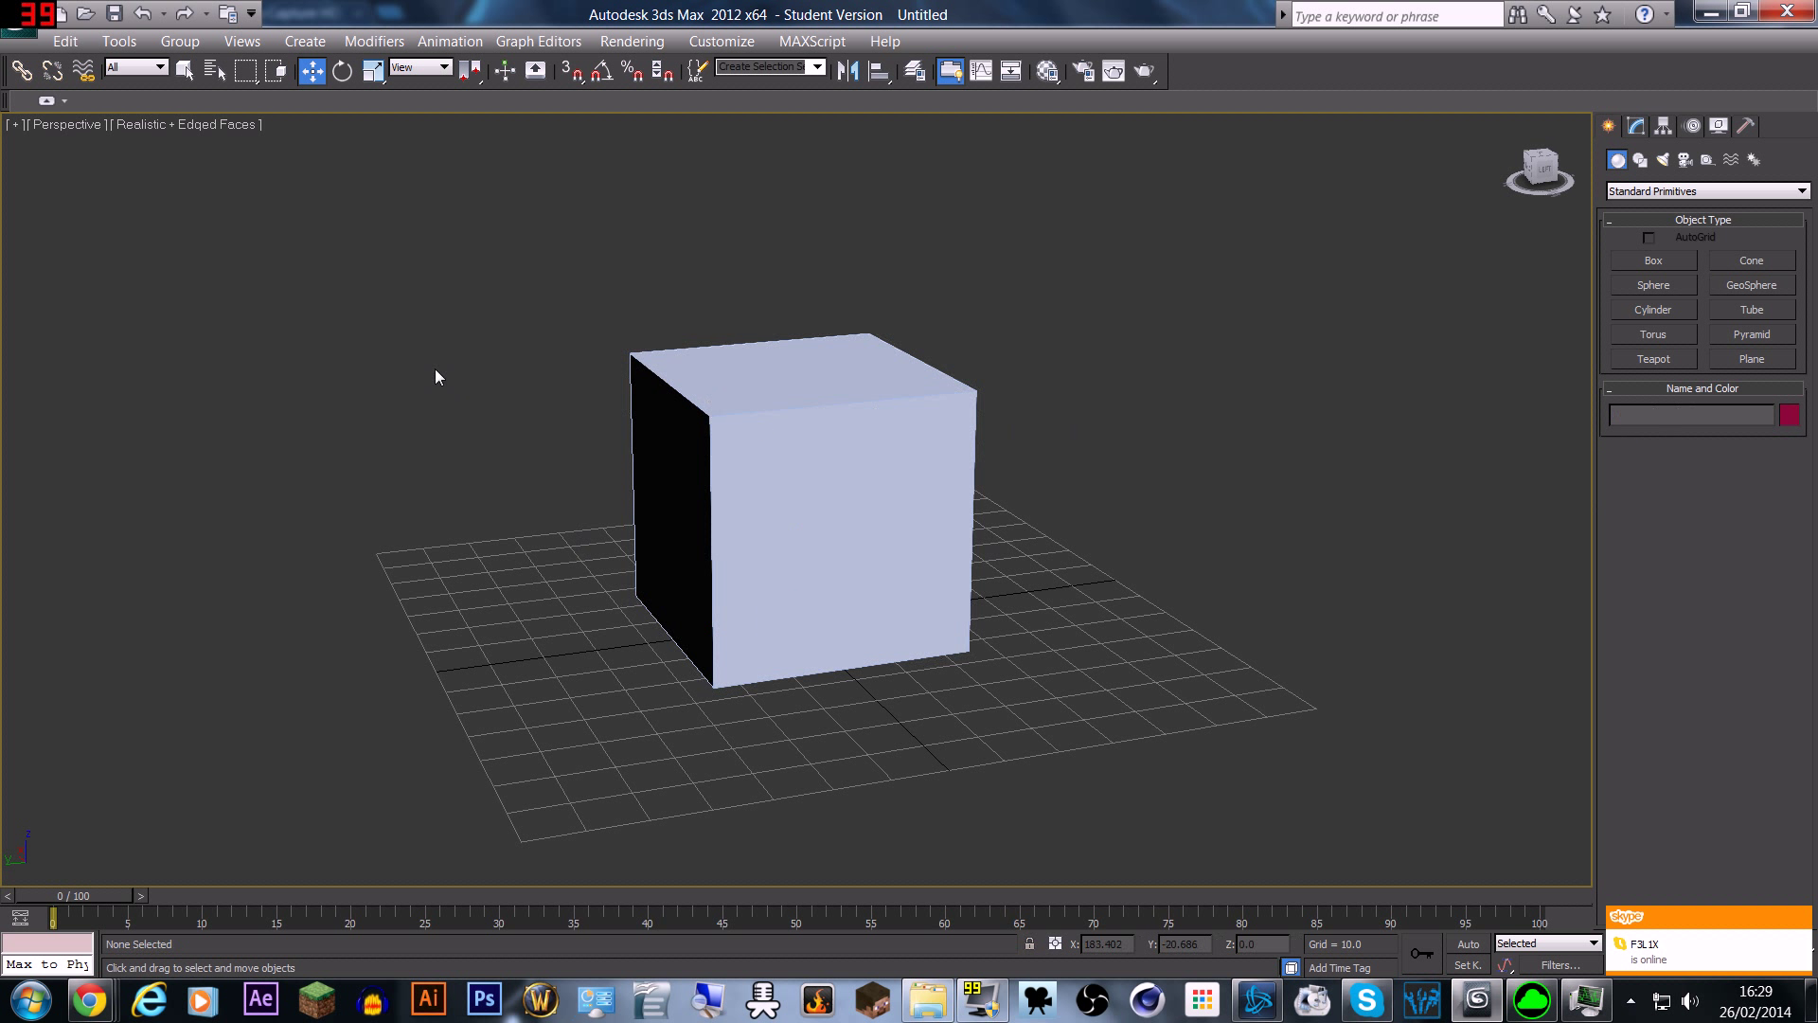
Step: Select the cube with Select and Rotate and test X and Z rotations, cancelling each
click(342, 72)
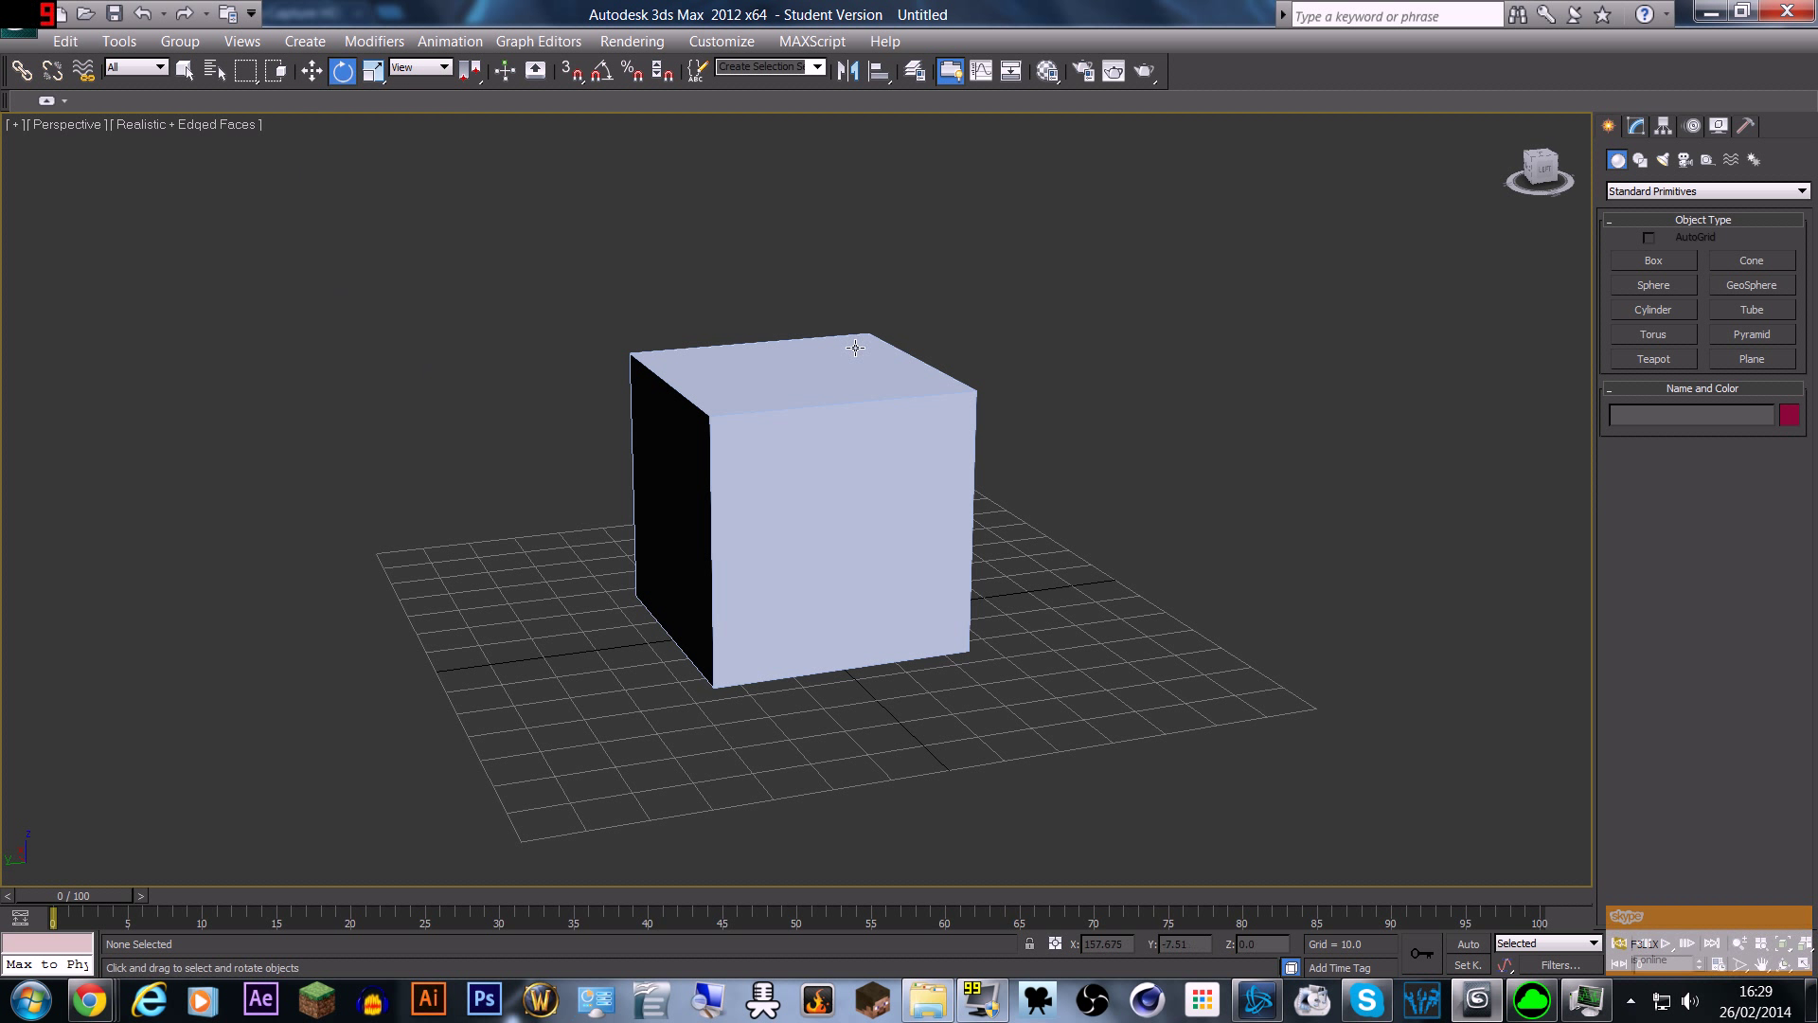
click(800, 497)
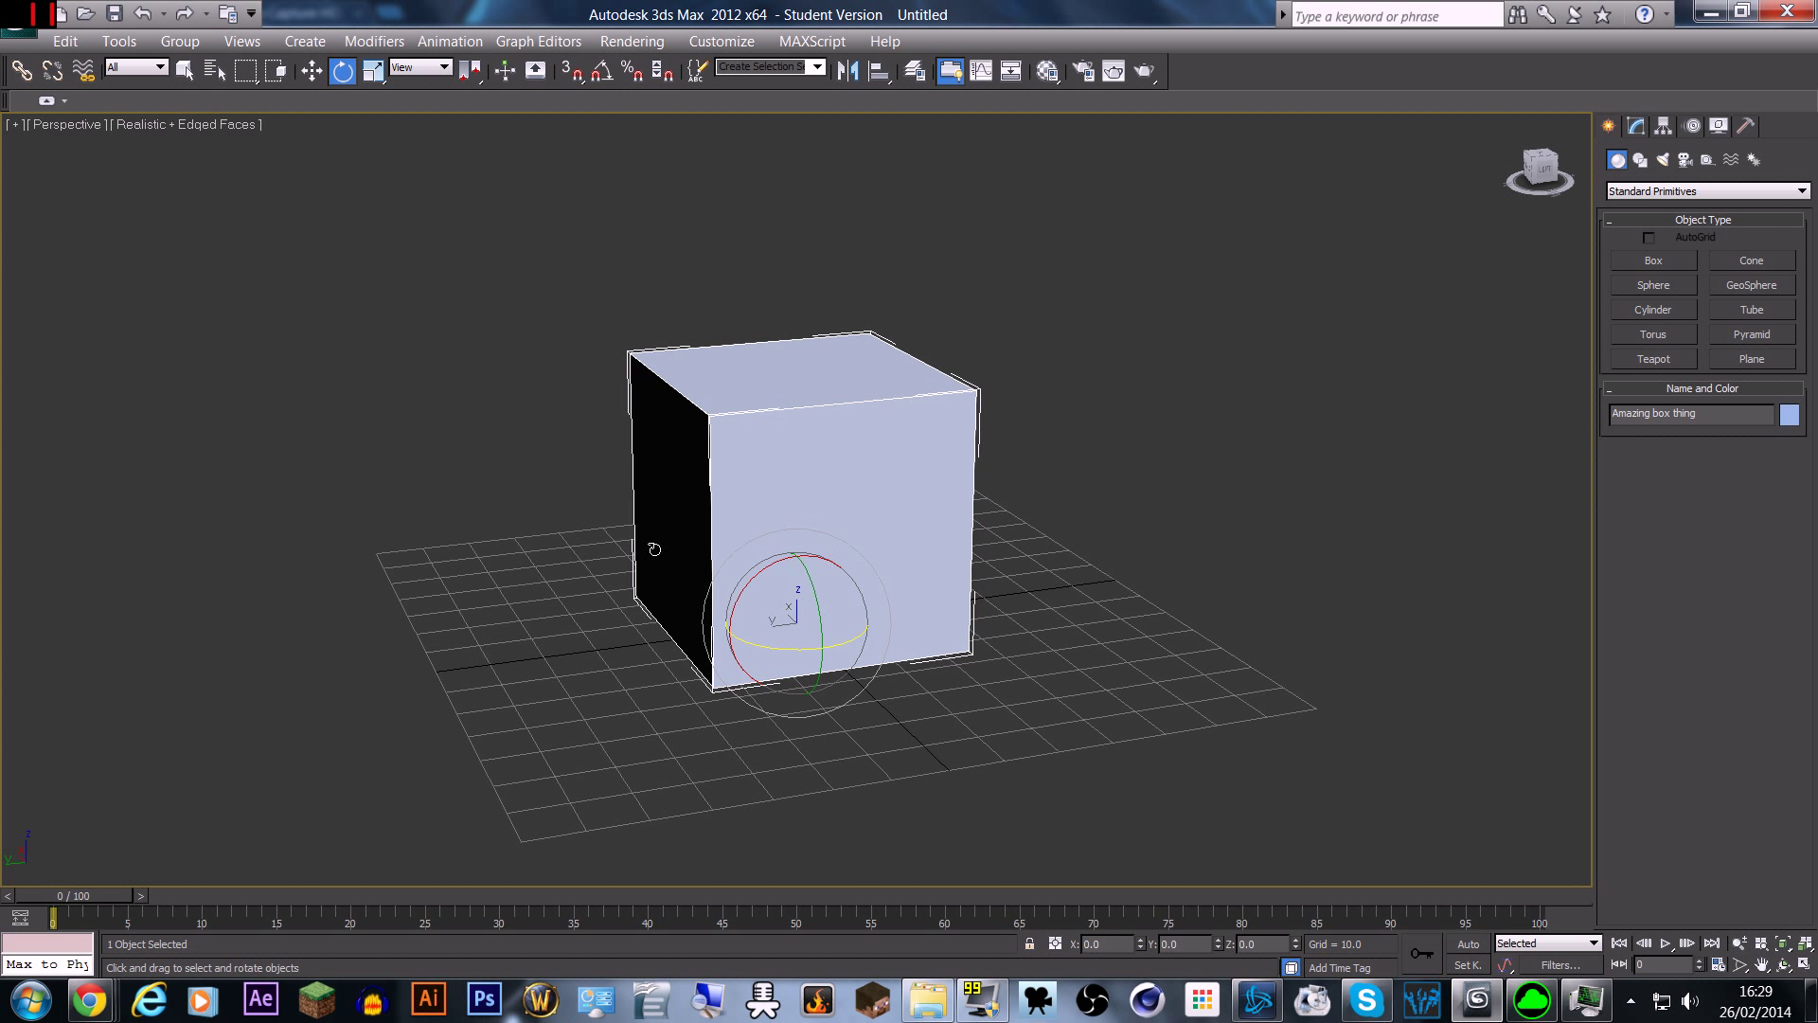
alt+middle_drag(832, 467, 763, 587)
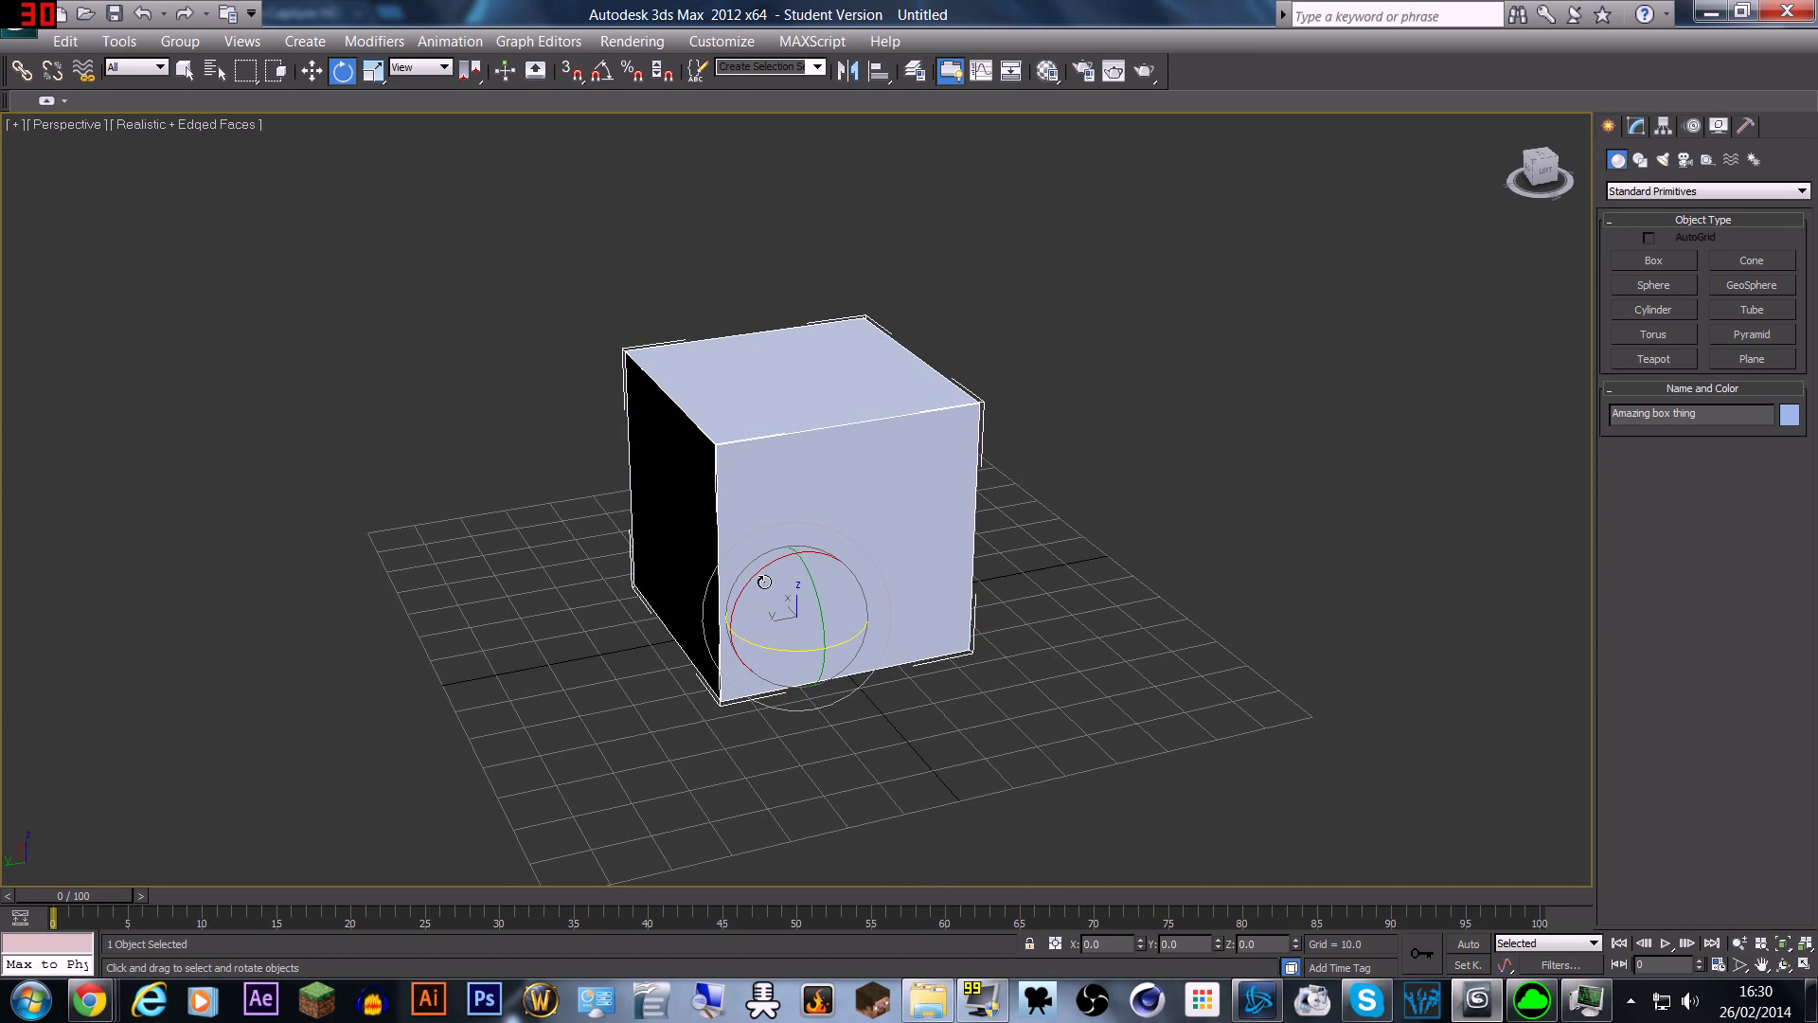
drag(760, 576, 81, 540)
right_click(82, 540)
drag(818, 579, 1421, 576)
right_click(1422, 576)
drag(768, 645, 464, 695)
right_click(464, 695)
Step: Tilt the cube slightly about Y, spin it about Z, then undo the spin
drag(824, 651, 865, 621)
alt+middle_drag(865, 642, 912, 656)
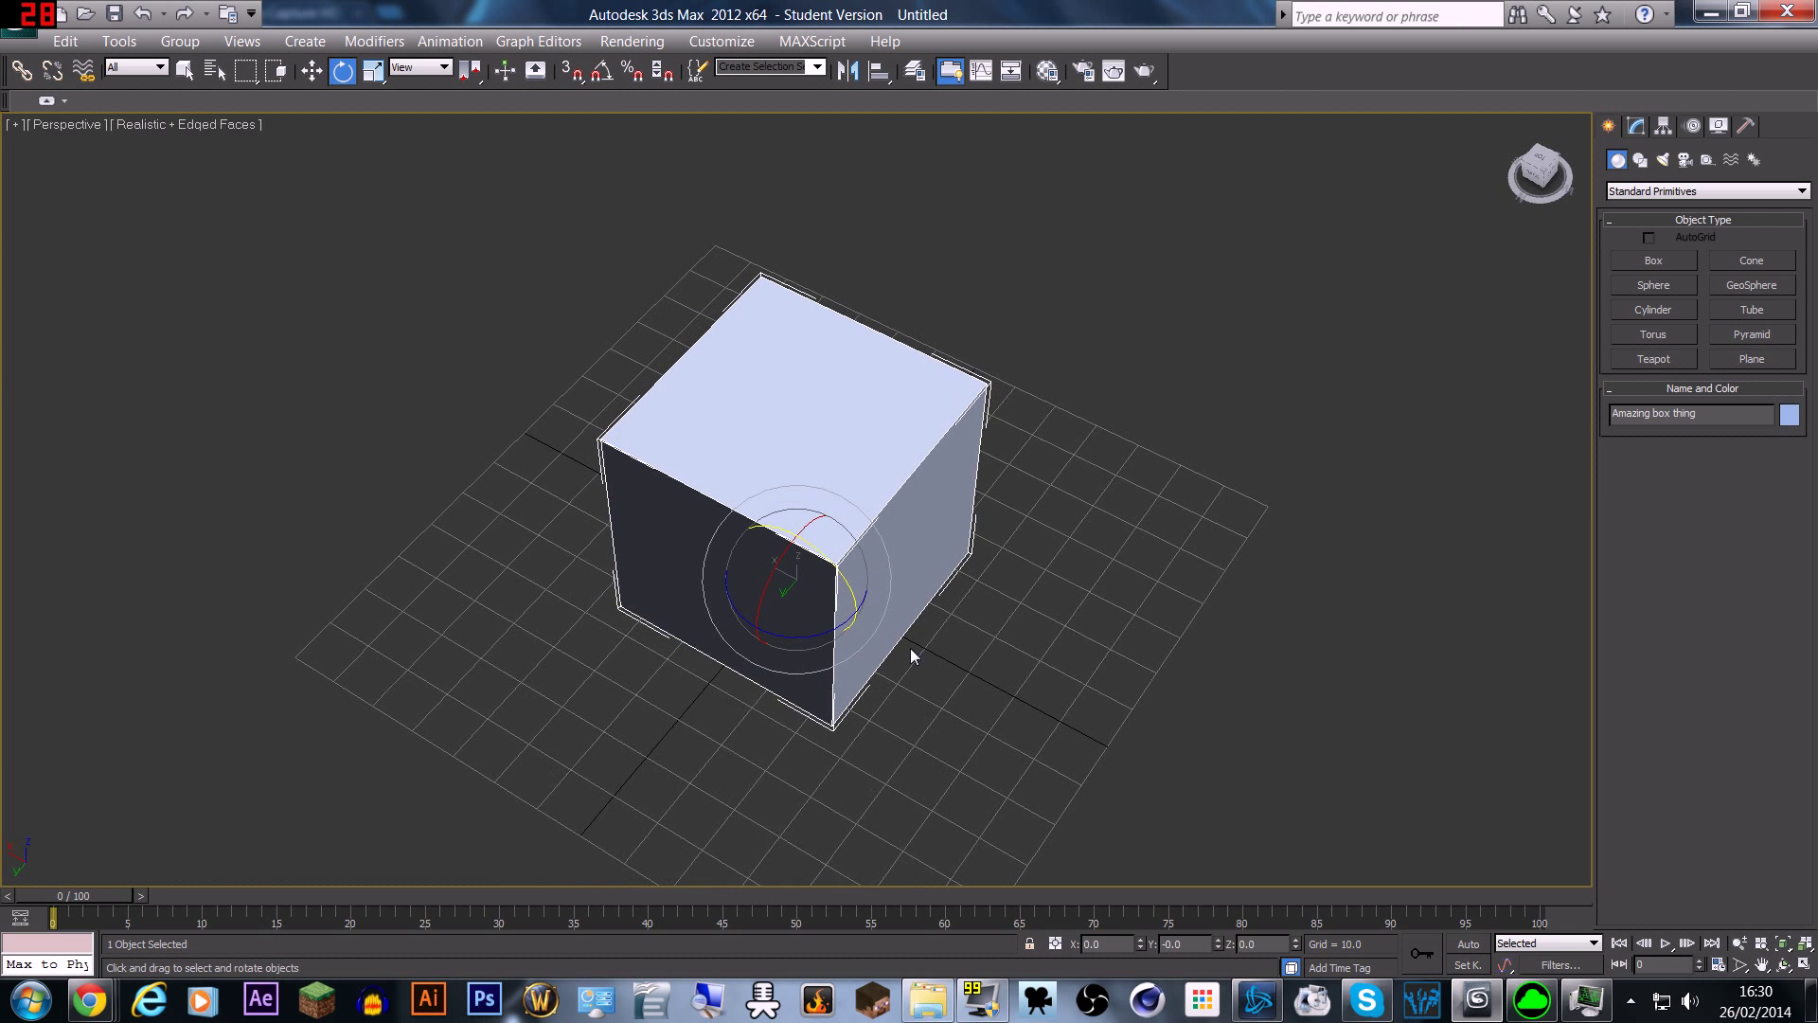
drag(796, 534, 837, 536)
key(ctrl+z)
Step: Drag the cube across the grid and up and down with Select and Move
key(w)
alt+middle_drag(723, 337, 818, 651)
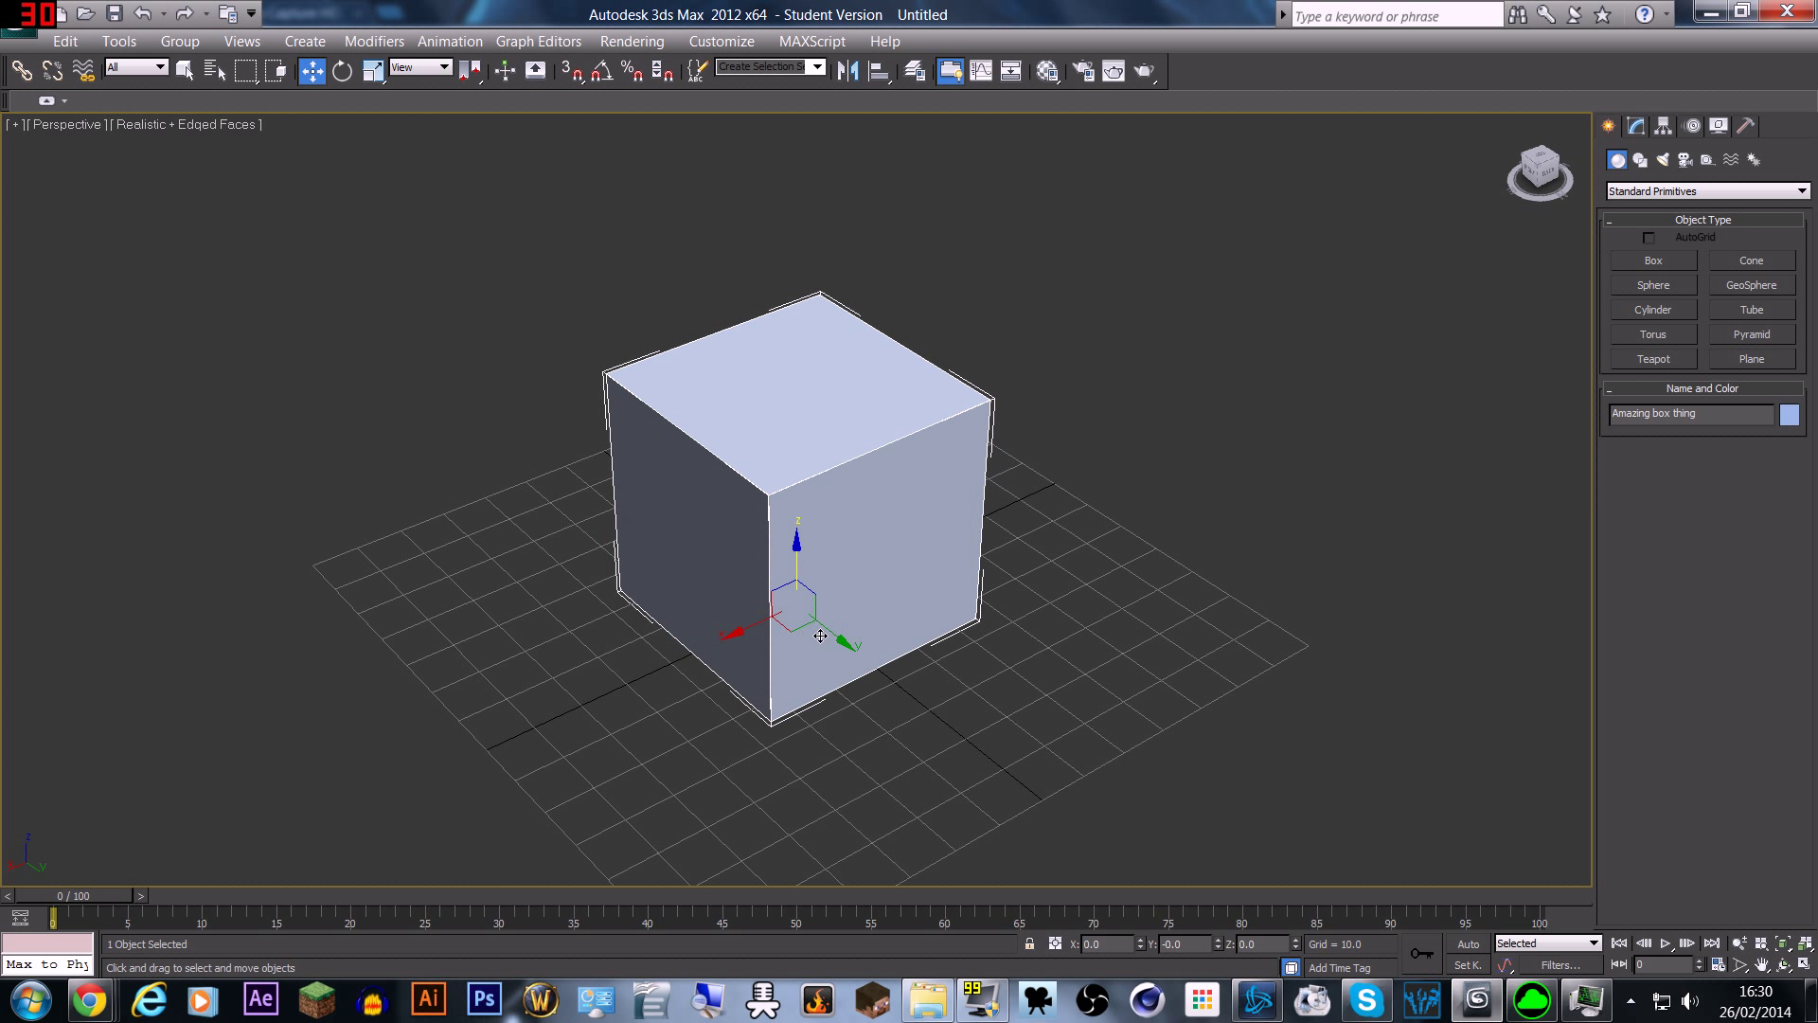
drag(792, 629, 700, 608)
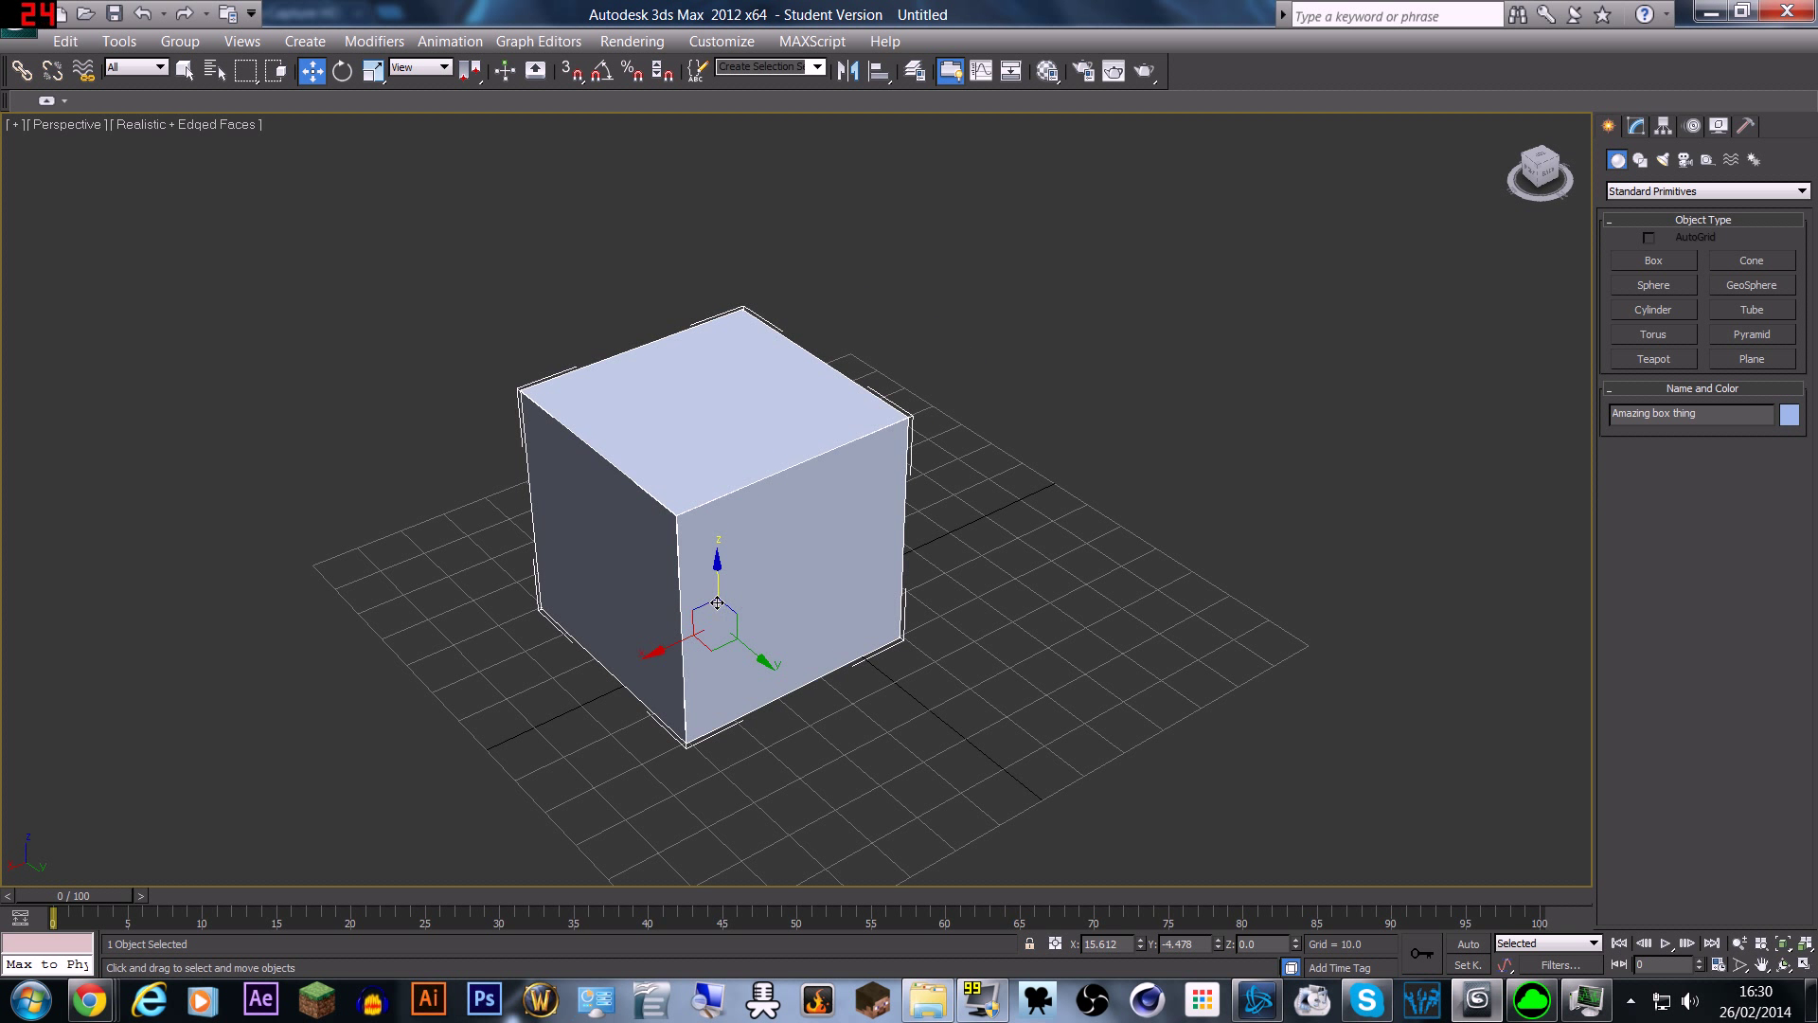
drag(696, 608, 630, 606)
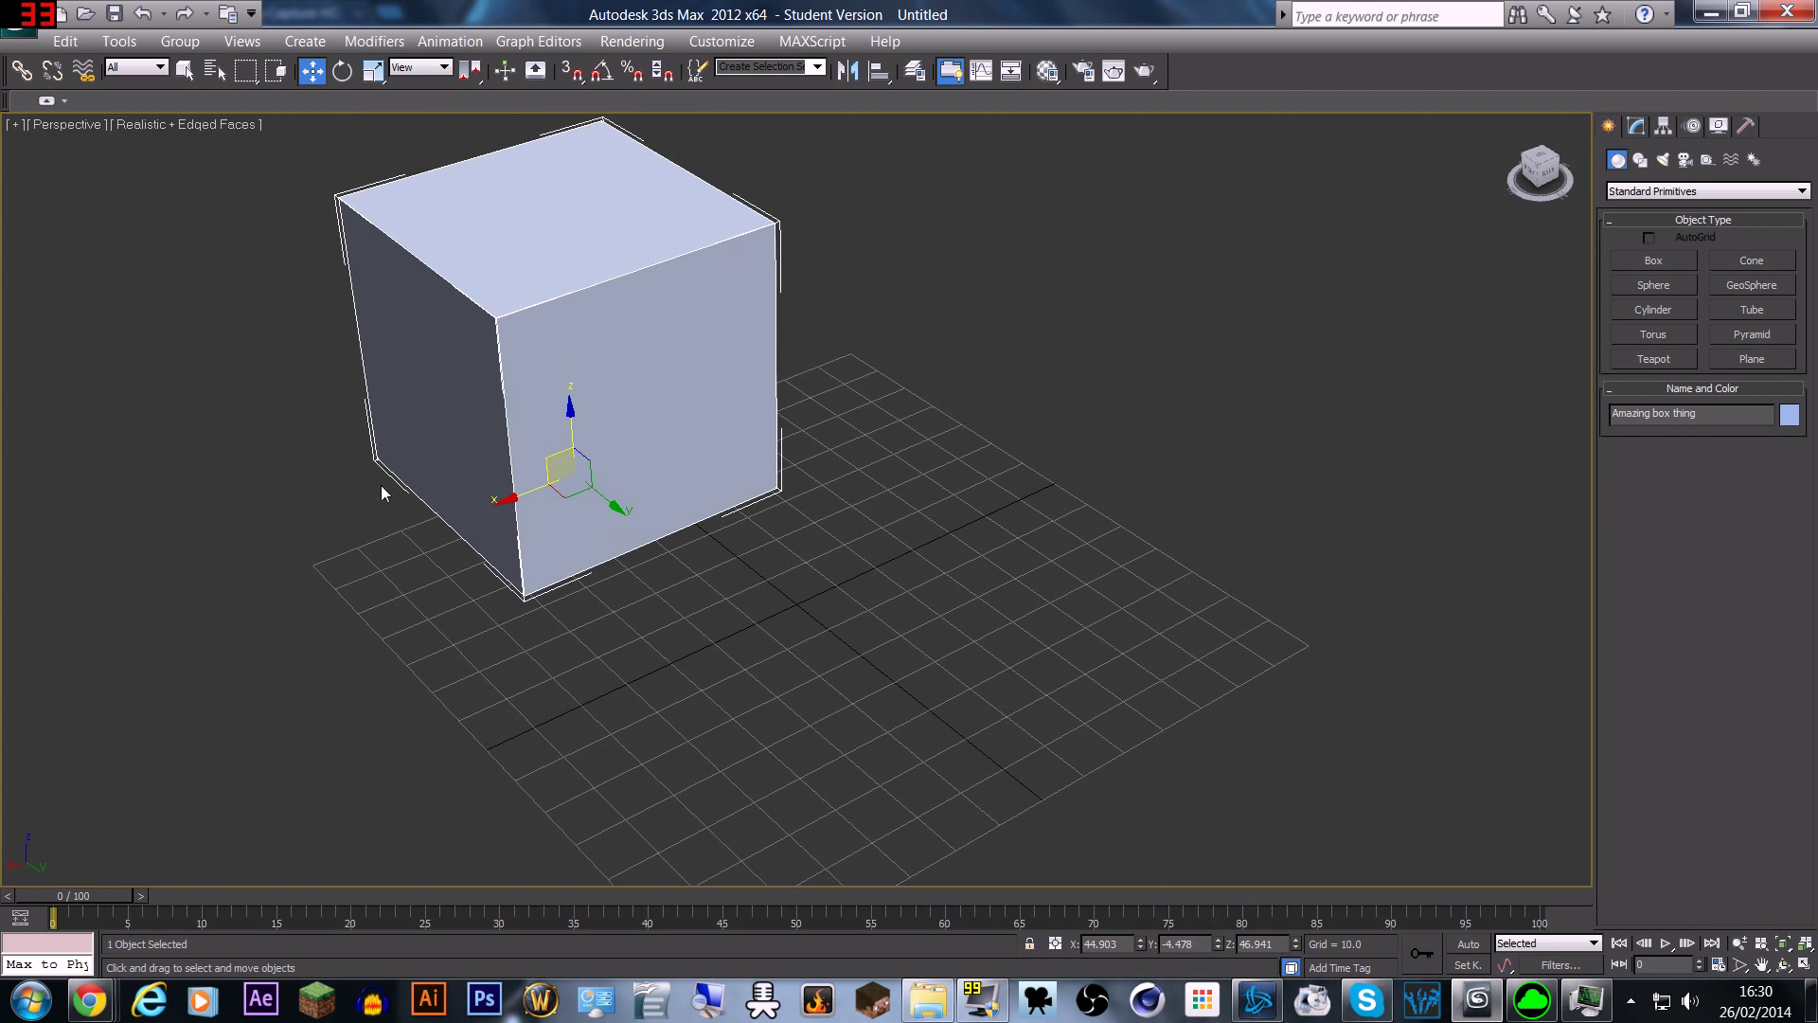
drag(556, 463, 757, 547)
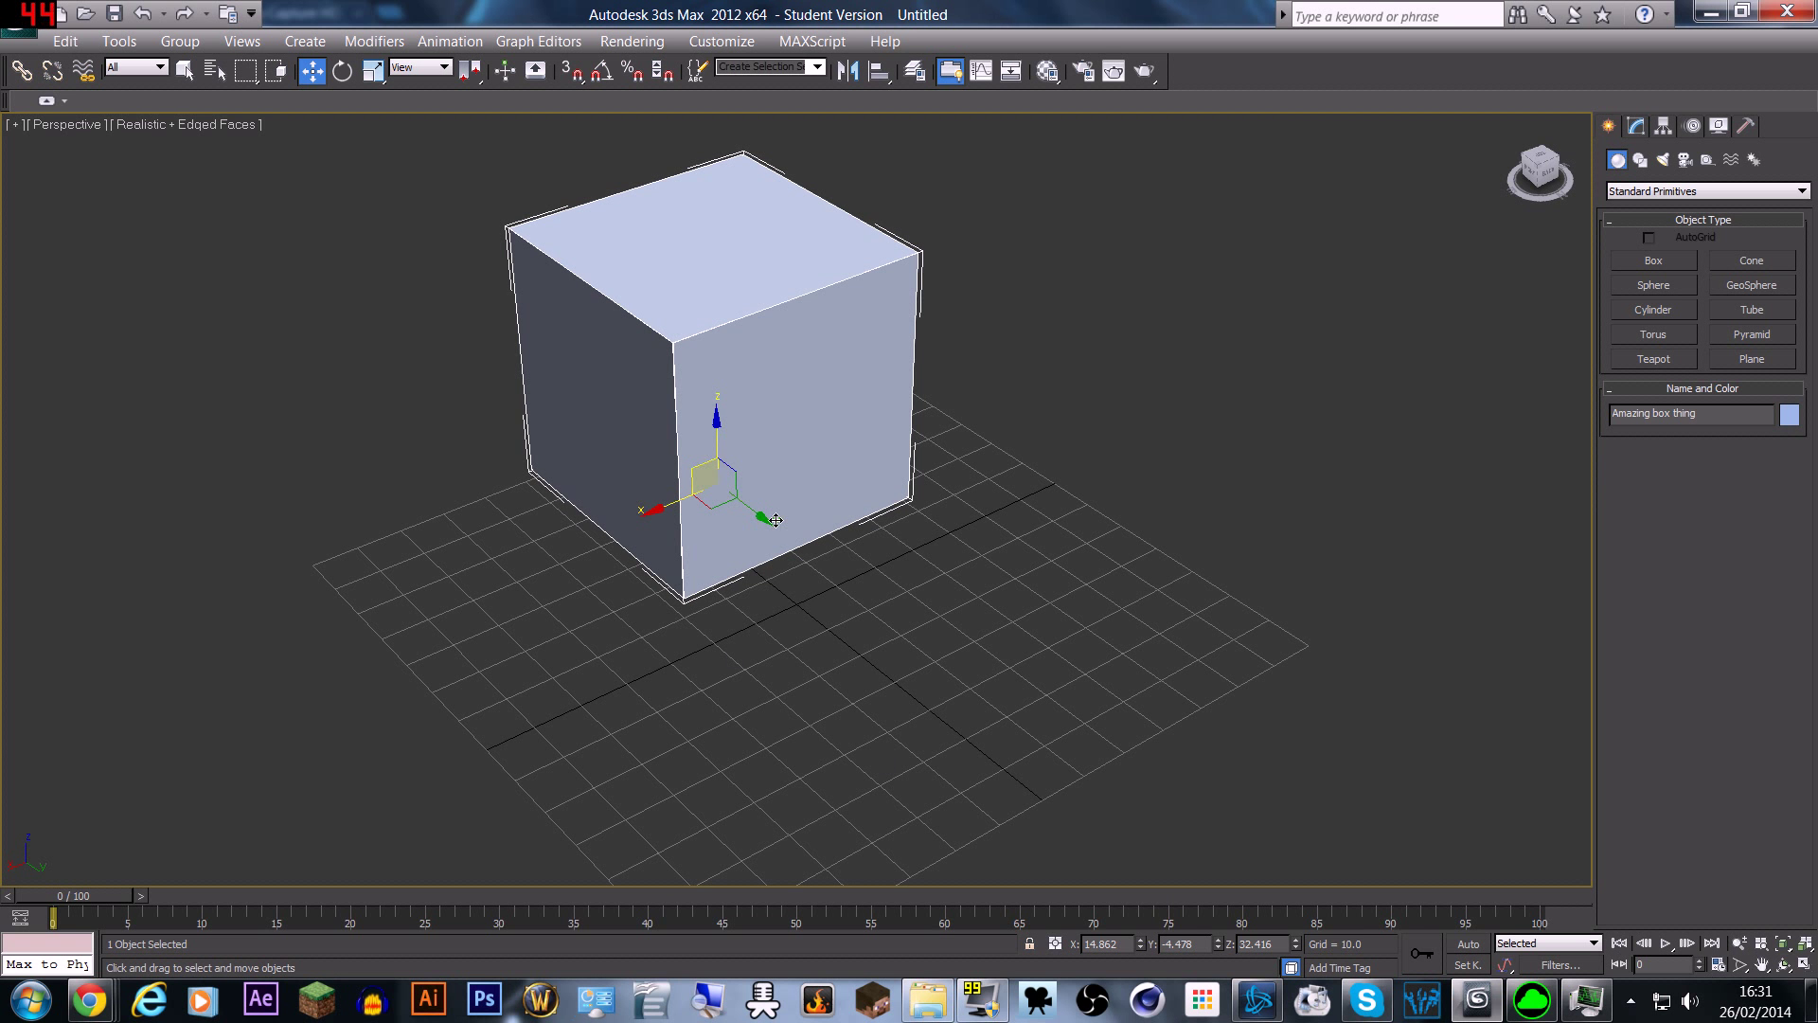
drag(732, 472, 852, 540)
alt+middle_drag(852, 540, 1136, 587)
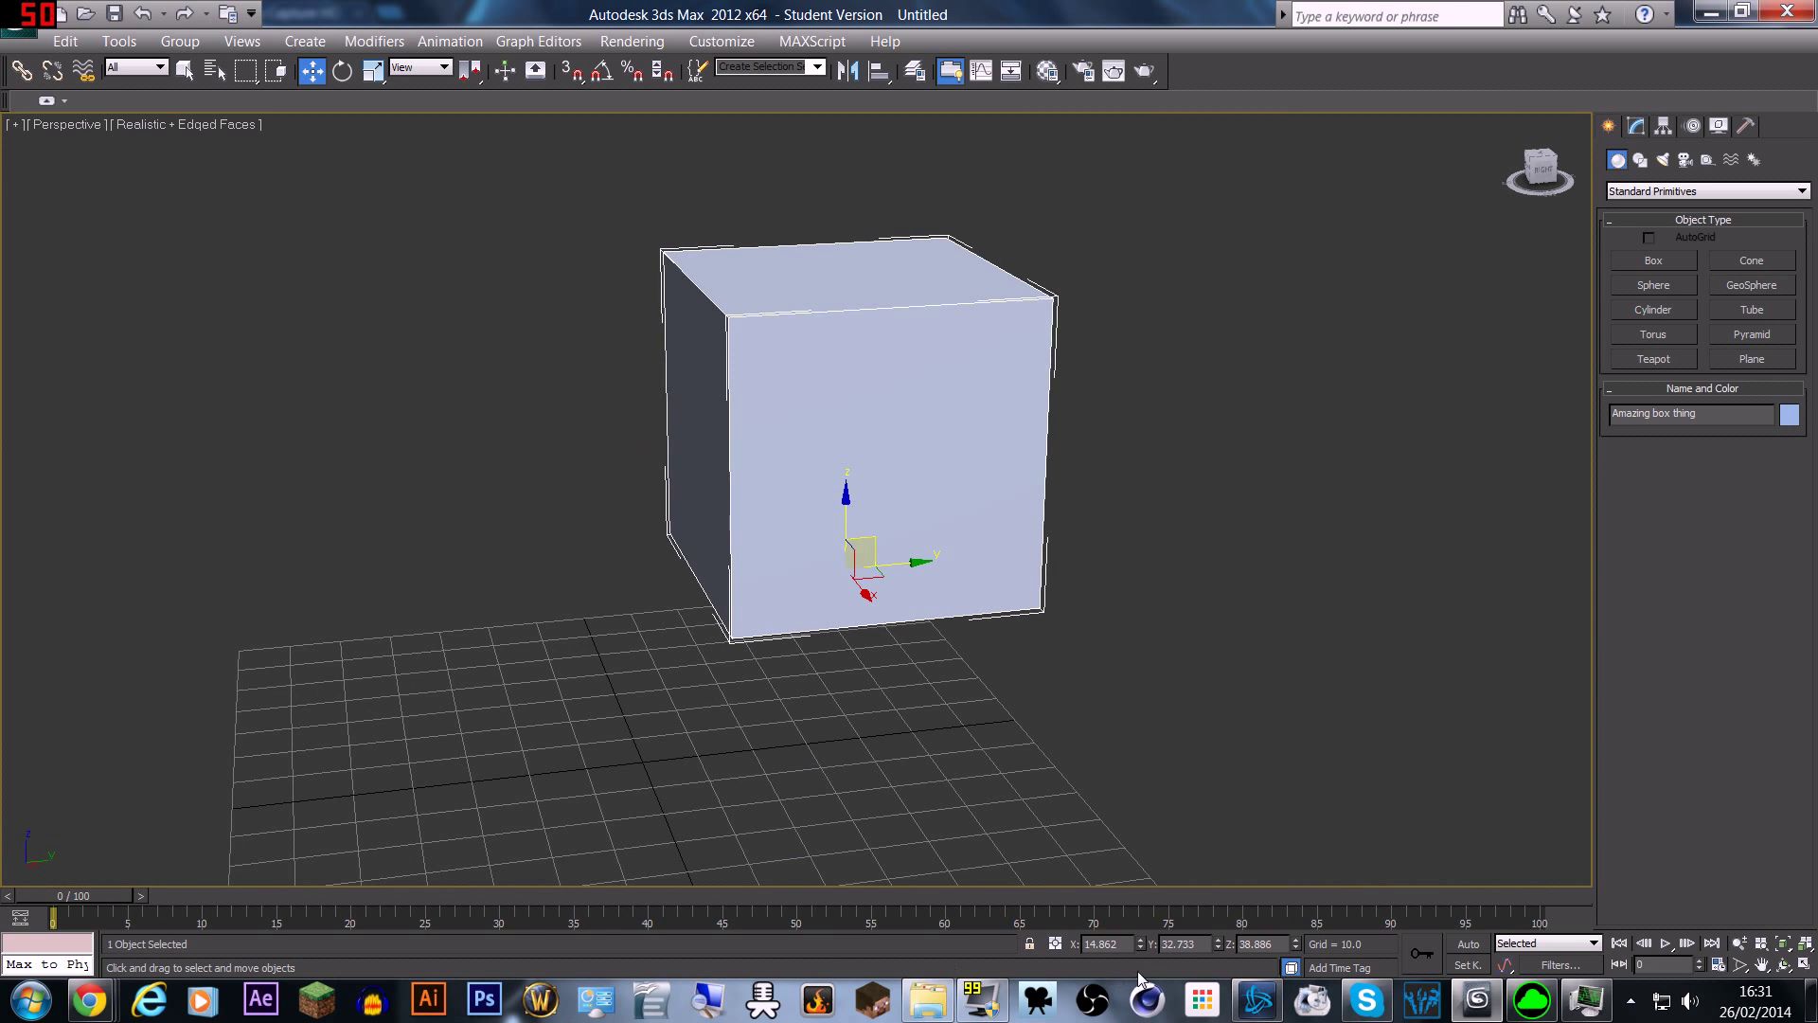
Step: Enter 0 in the position fields to return the cube to the origin
click(1103, 944)
text(0)
key(Tab)
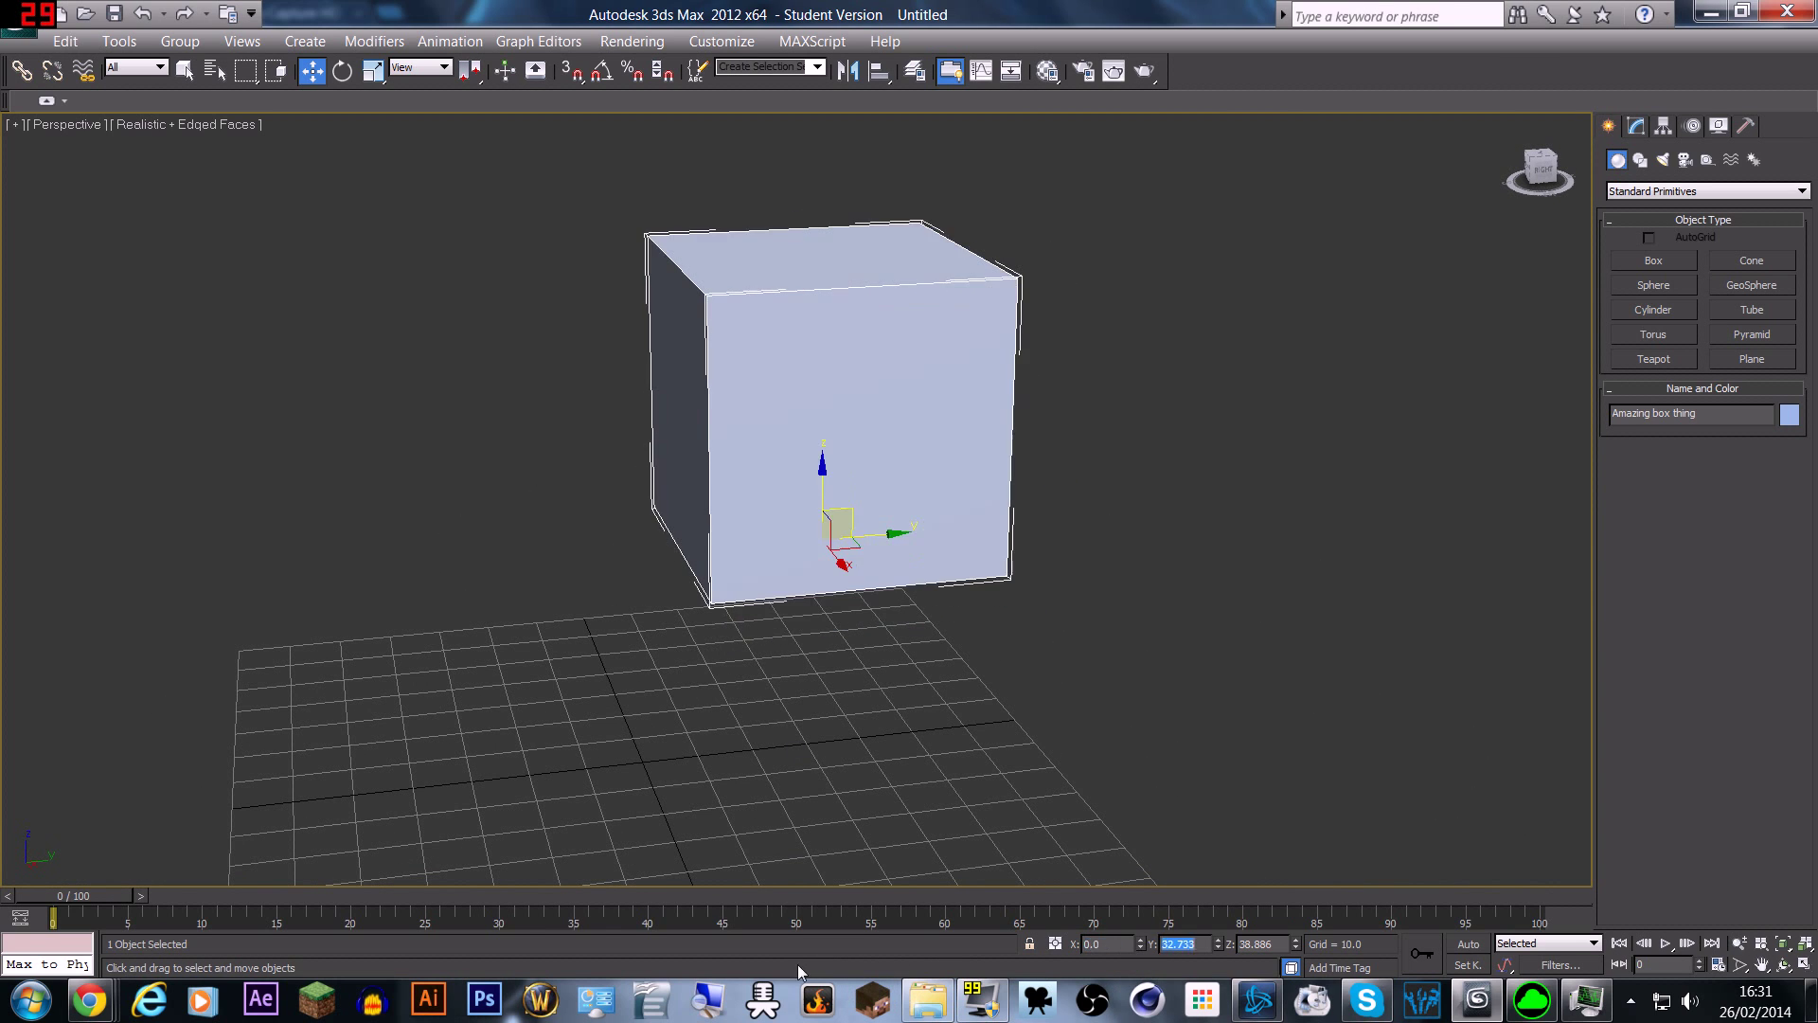
text(0)
key(Tab)
text(0)
key(Tab)
alt+middle_drag(800, 538, 455, 189)
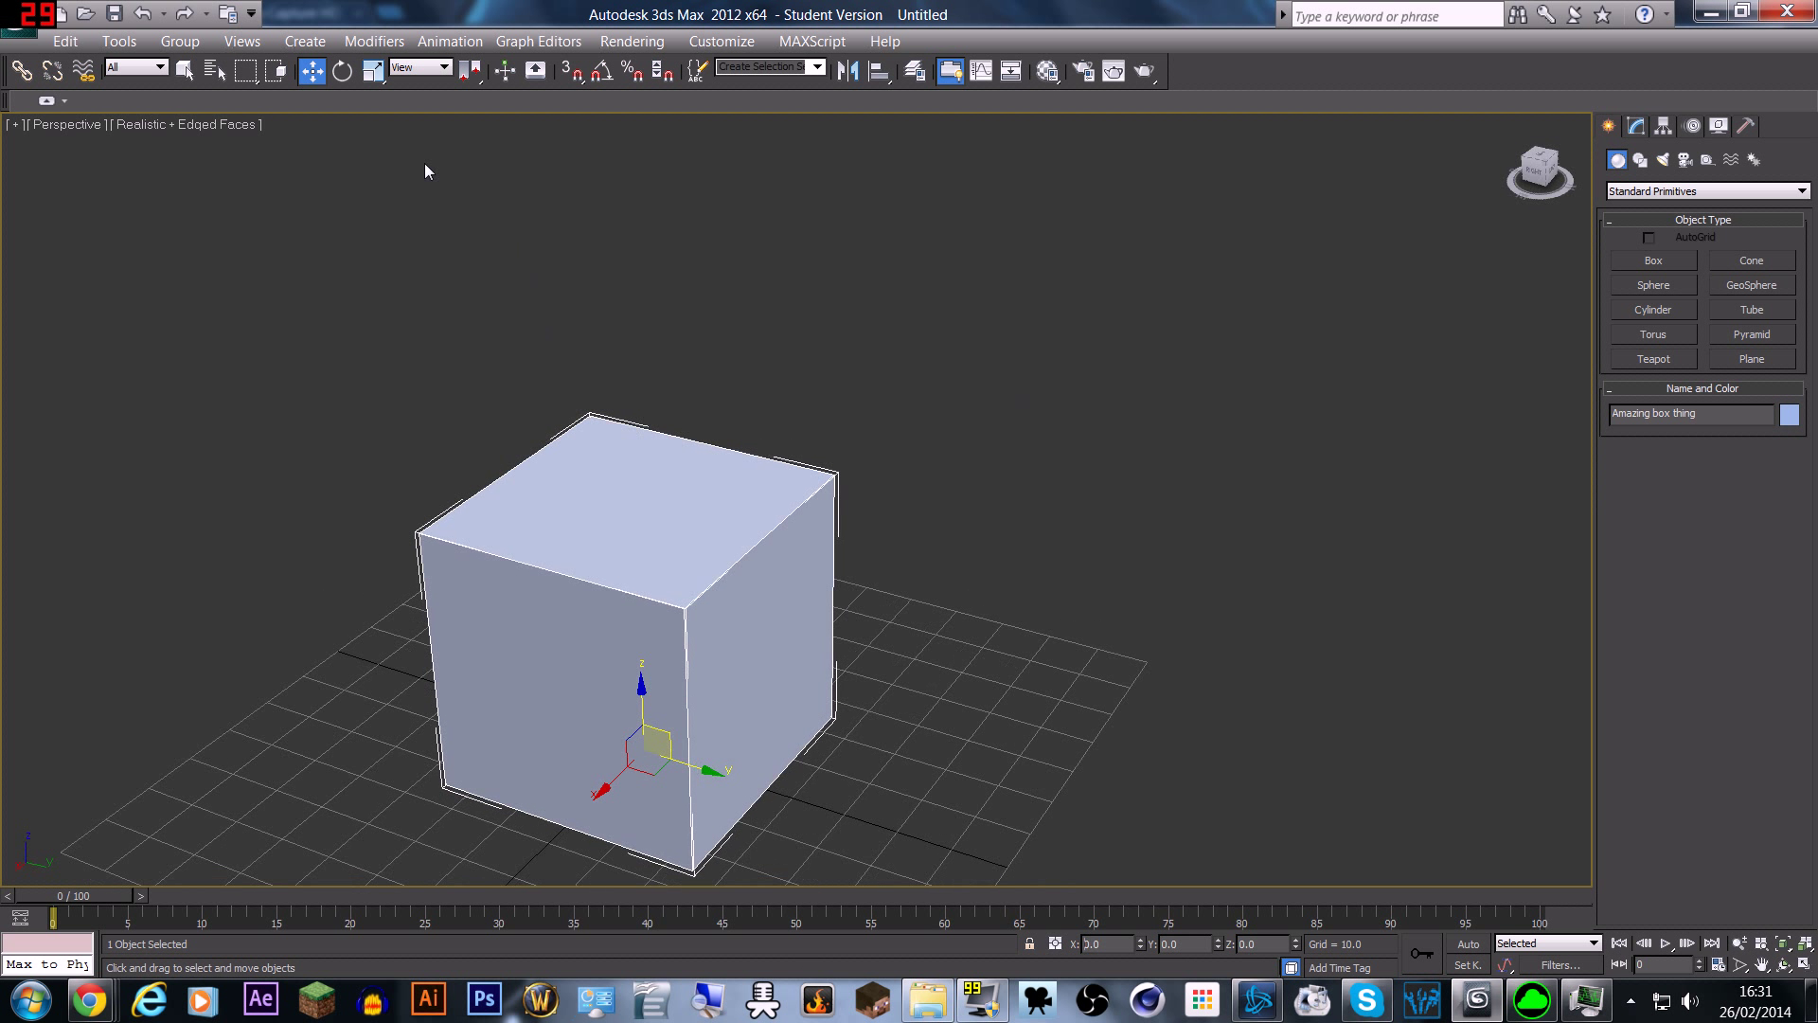
Step: Scale the box into a bar (about 176% X, 40% Y, 27% Z) and show its Modify parameters
click(372, 72)
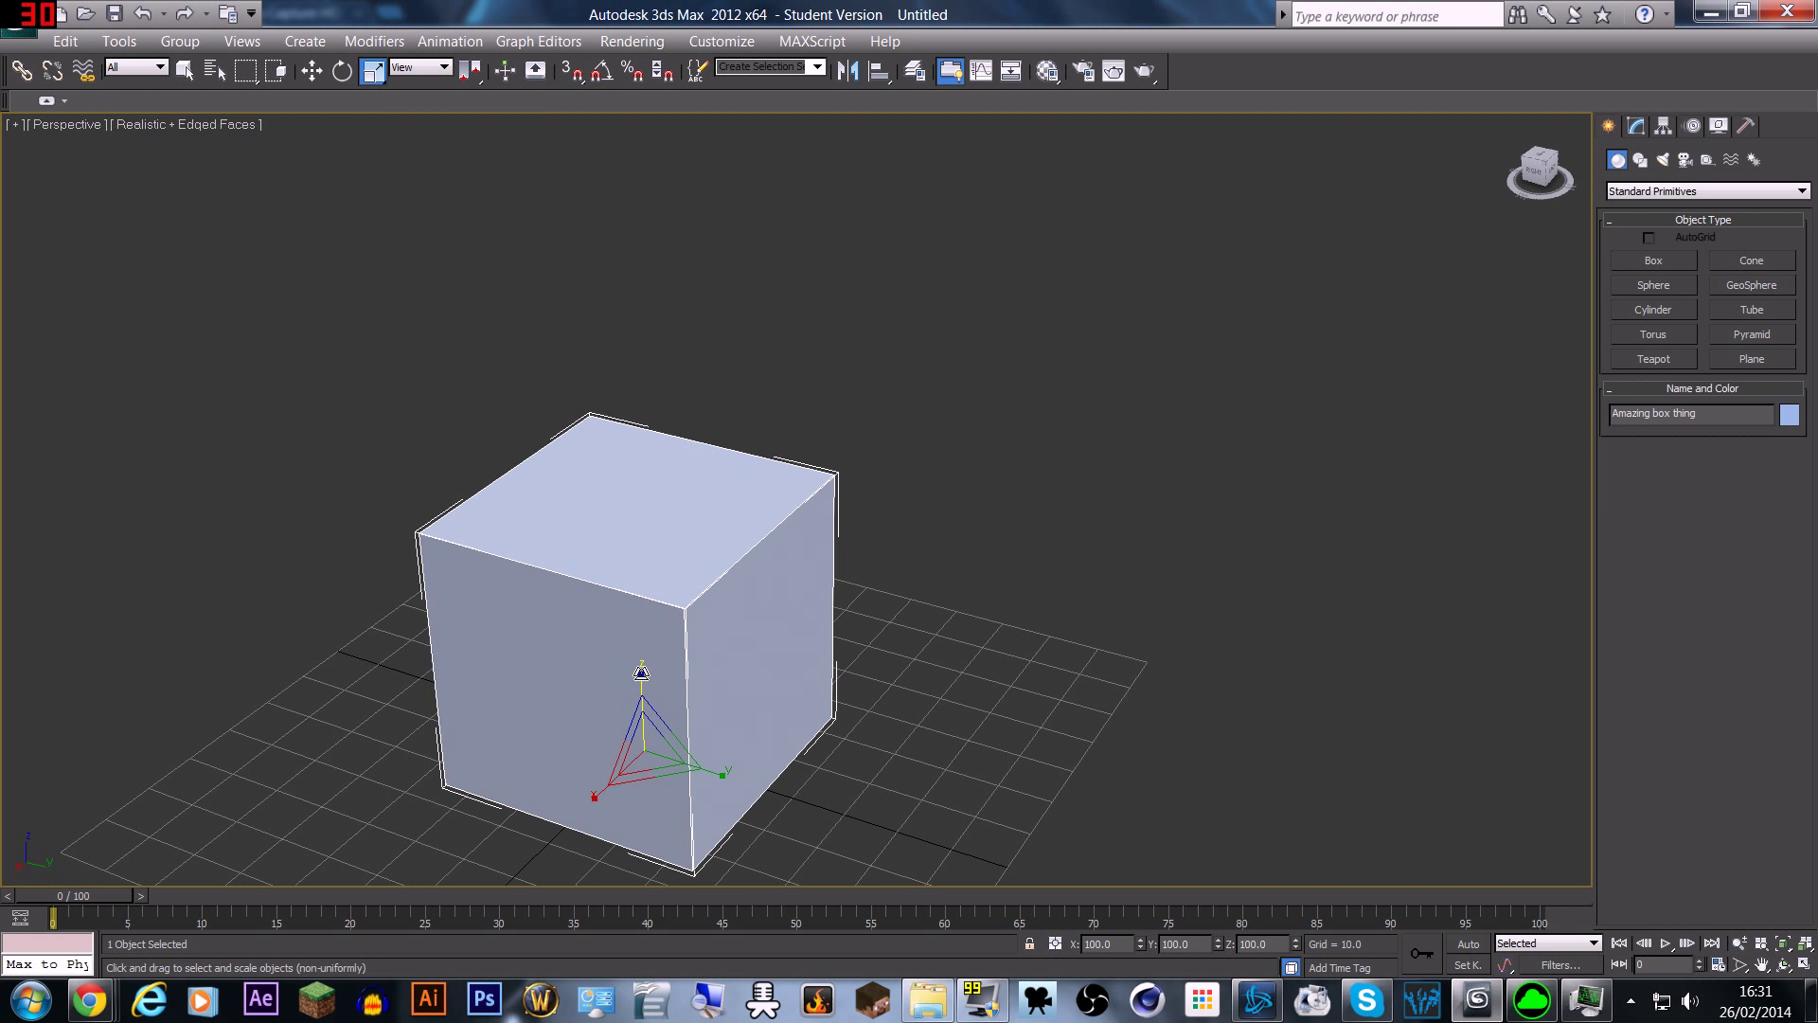
drag(640, 666, 861, 855)
alt+middle_drag(700, 796, 739, 696)
key(r)
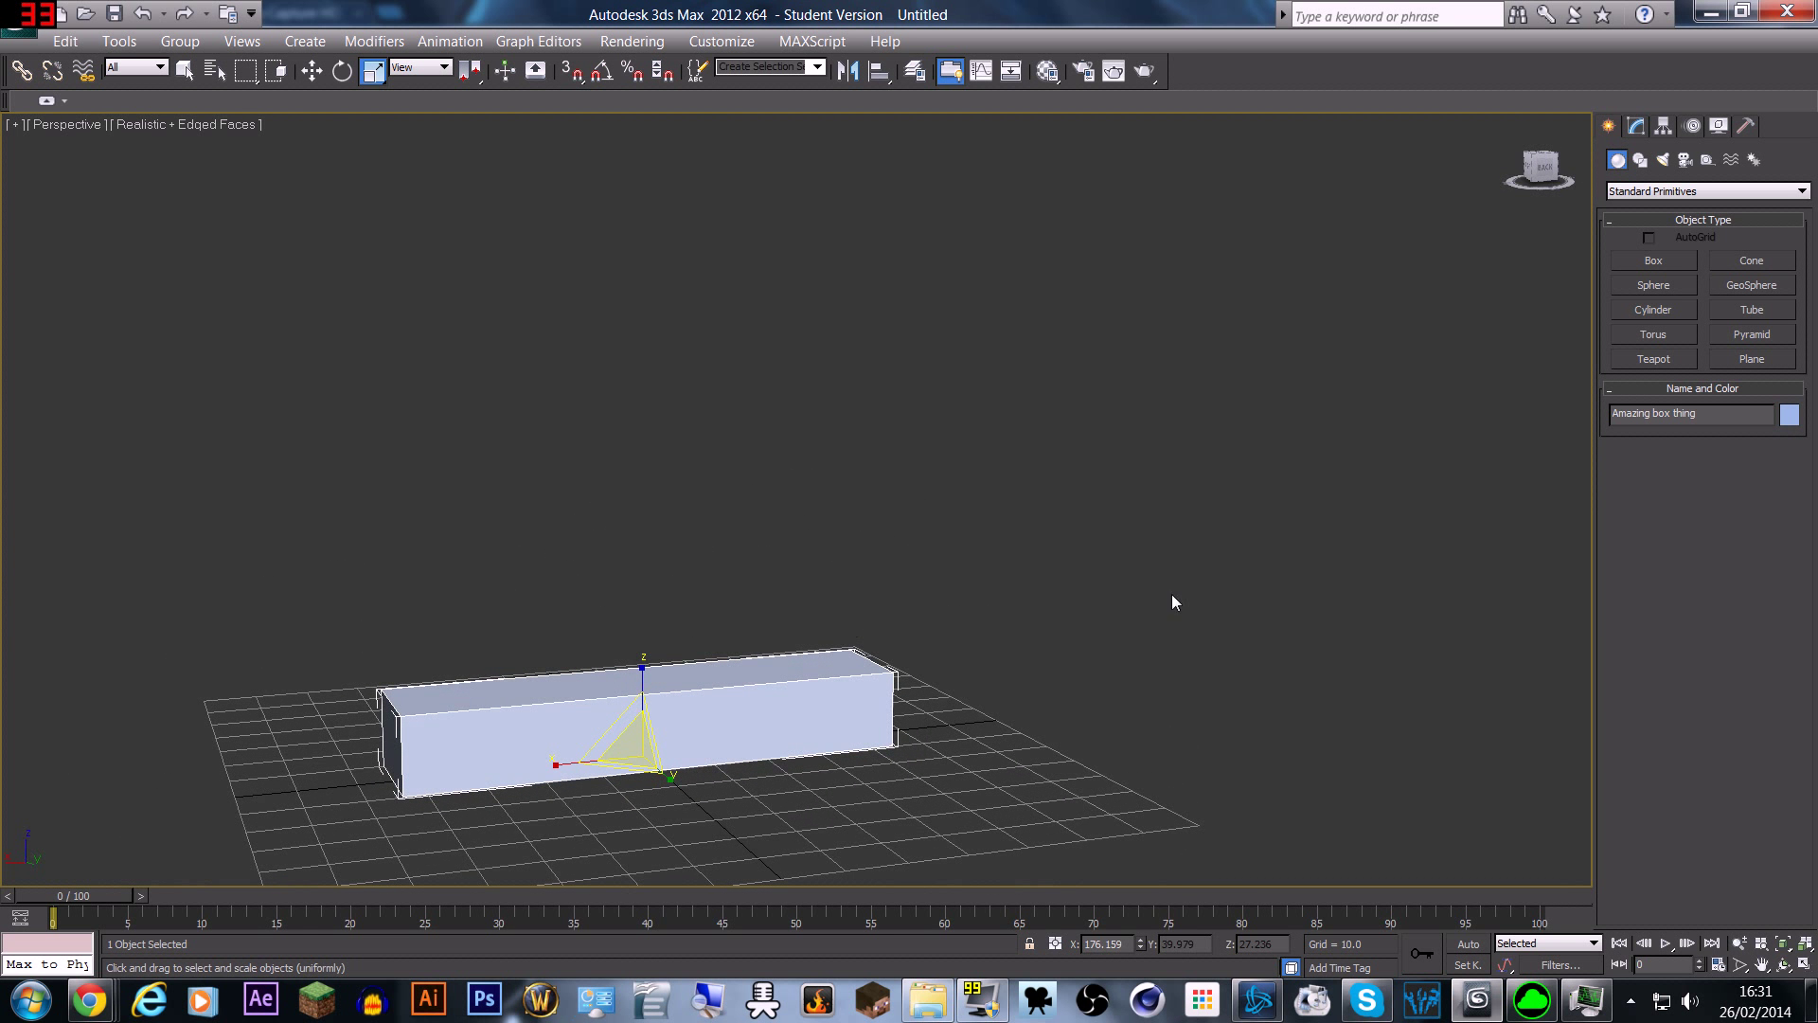
click(1636, 126)
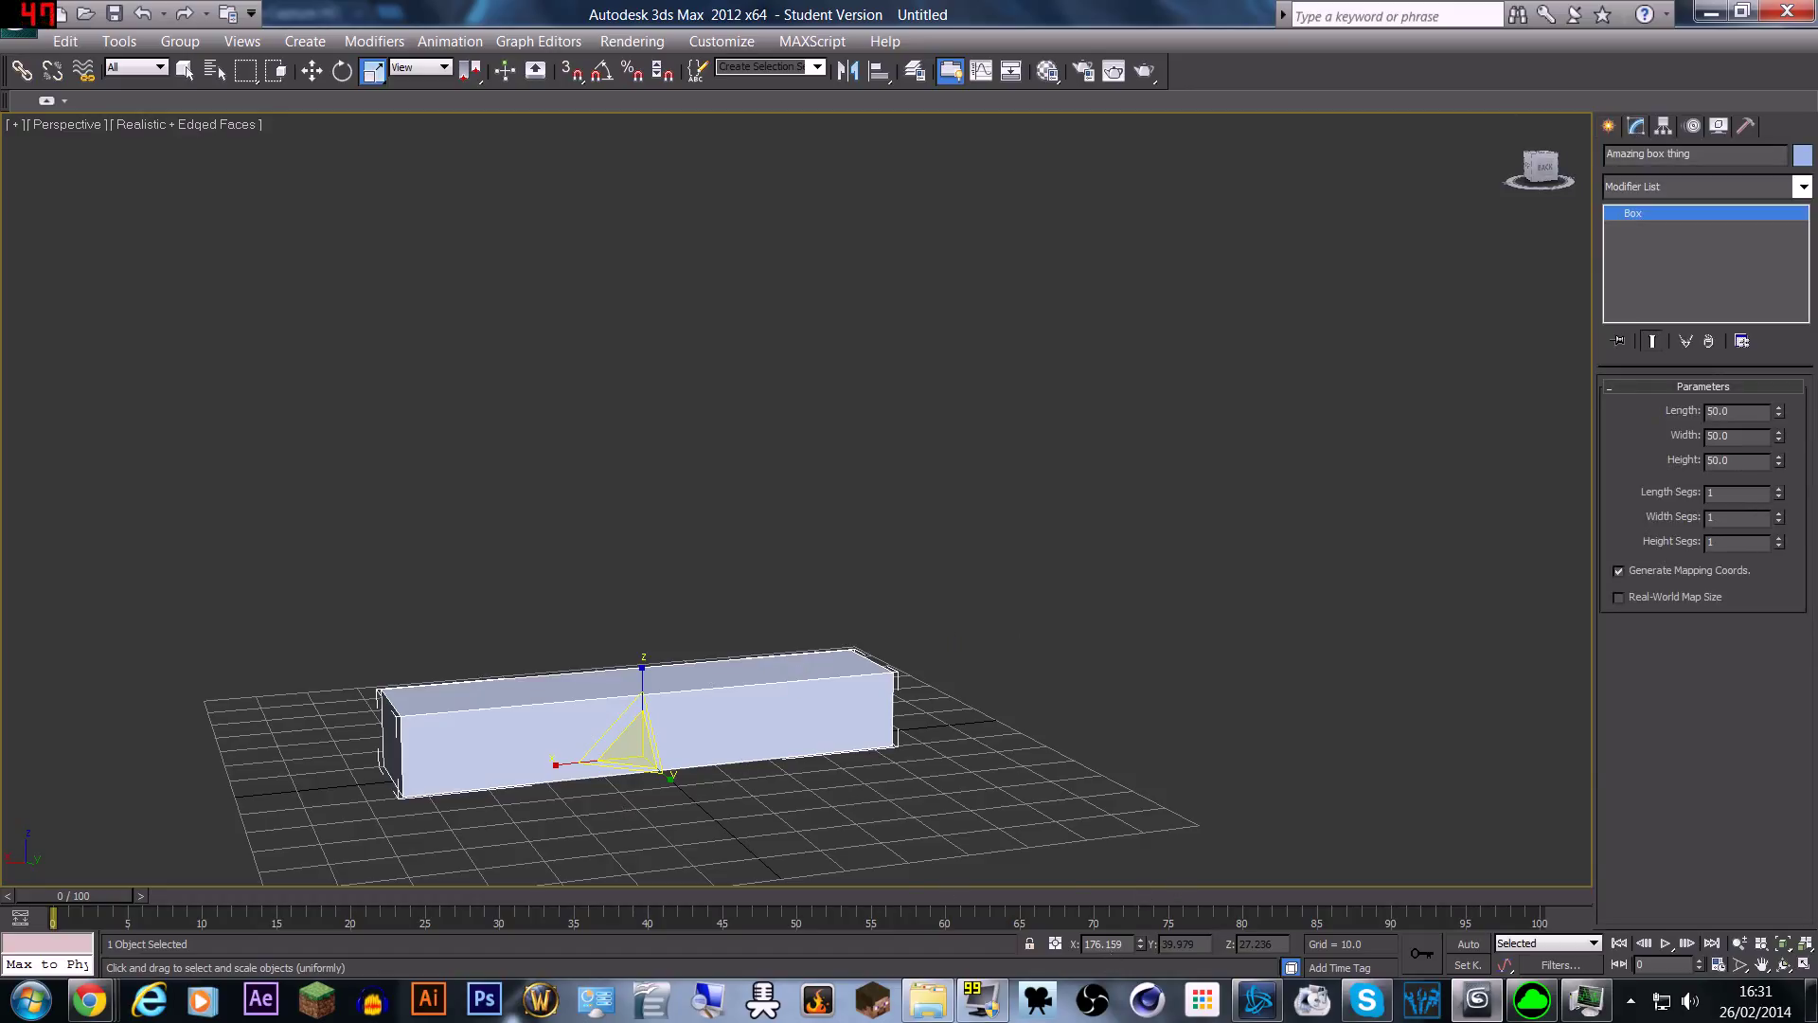
Step: Enter 100 in the scale fields to restore the cube to 100% on all axes
click(1103, 944)
text(100)
key(Return)
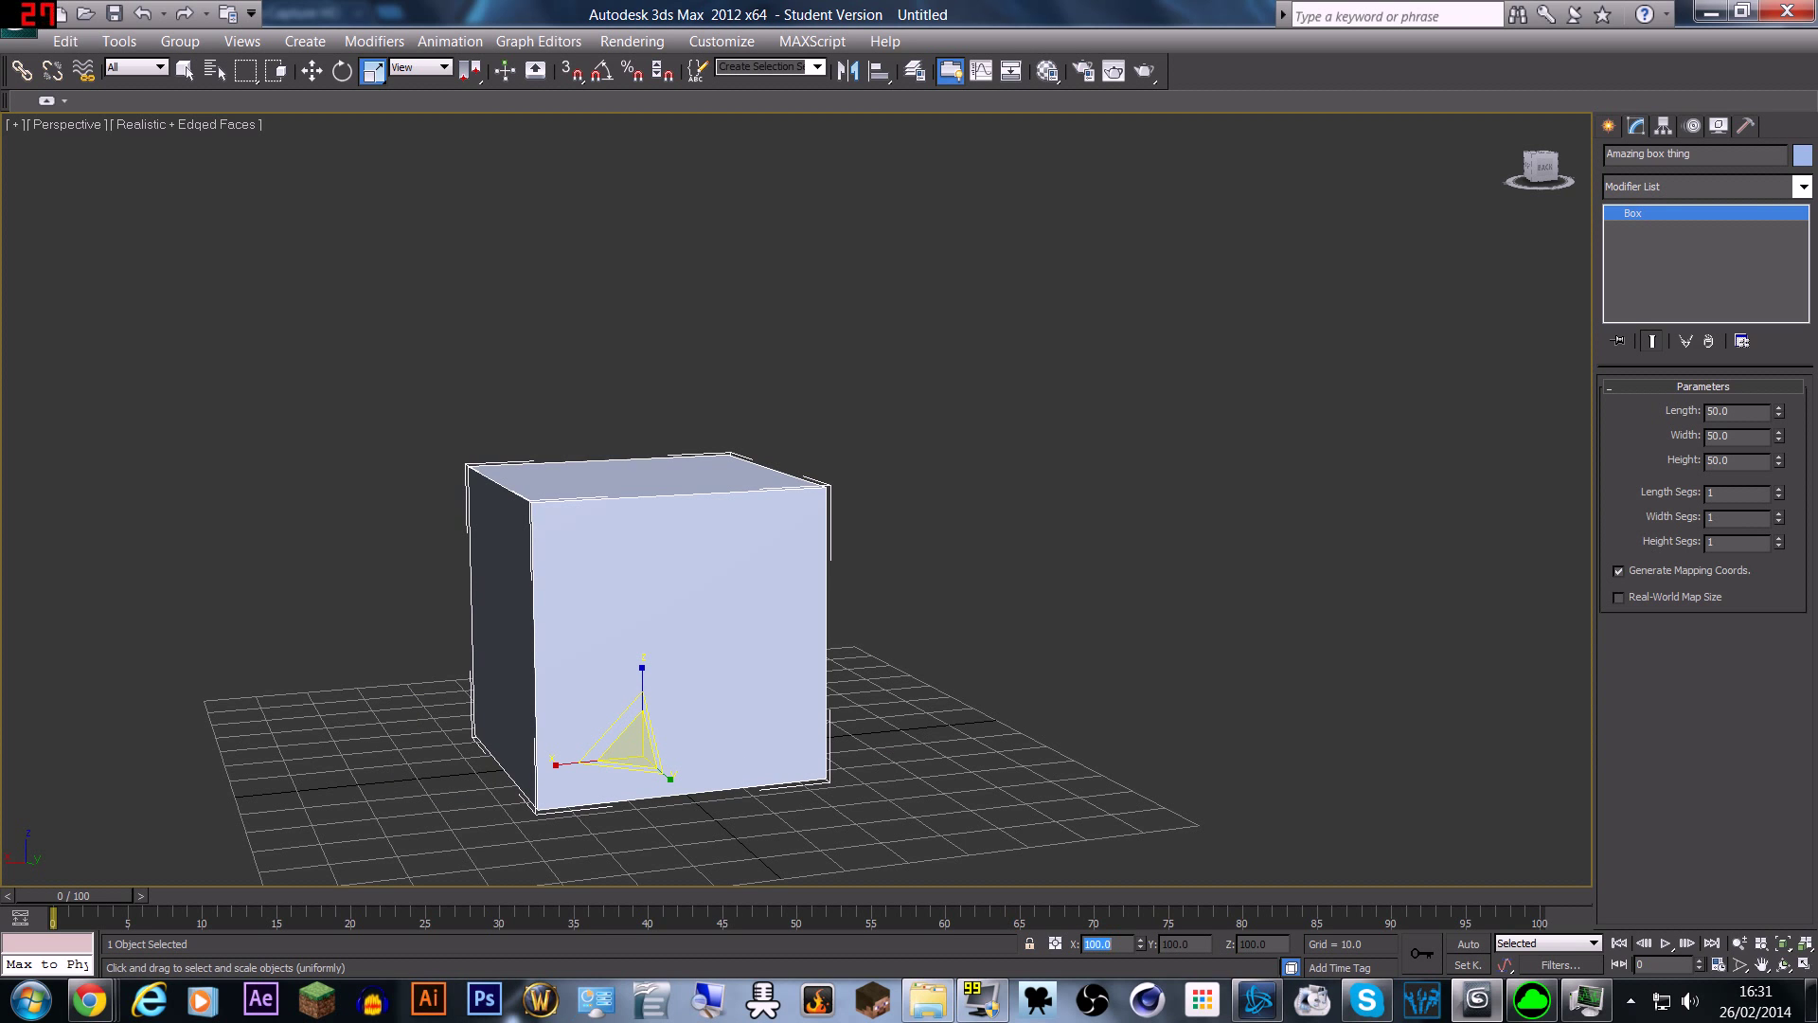
alt+middle_drag(487, 539, 932, 569)
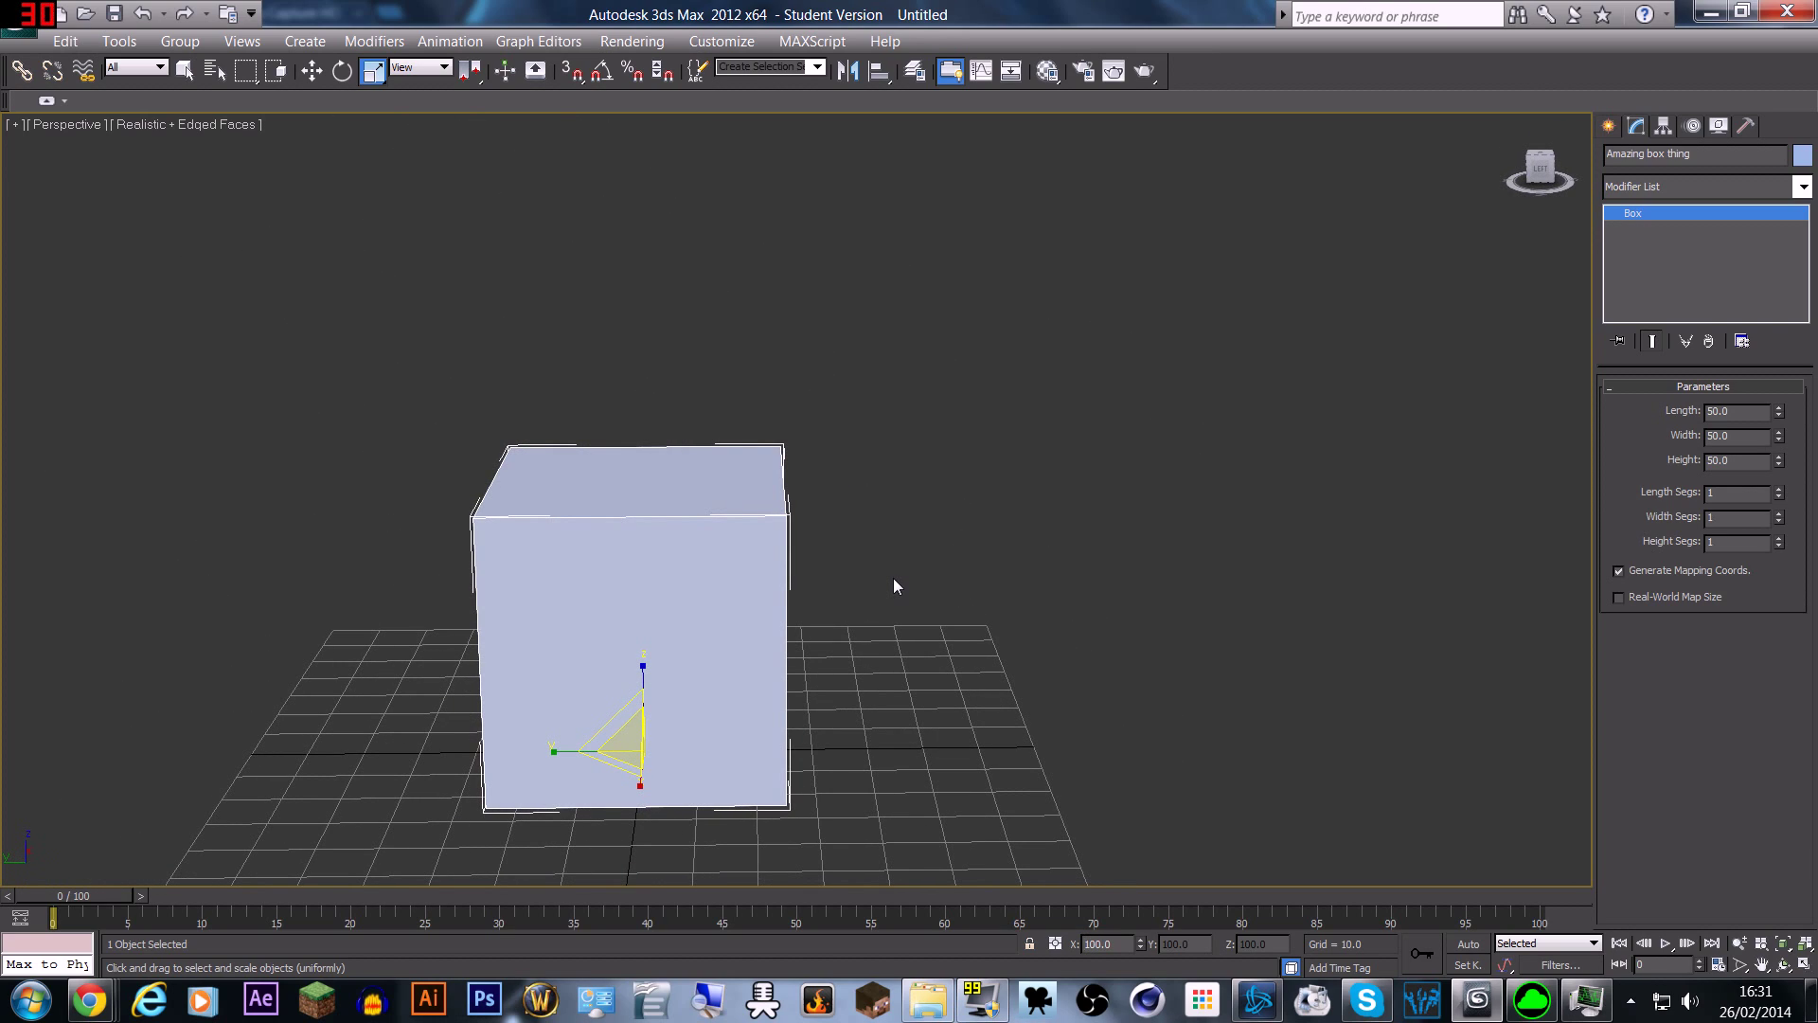